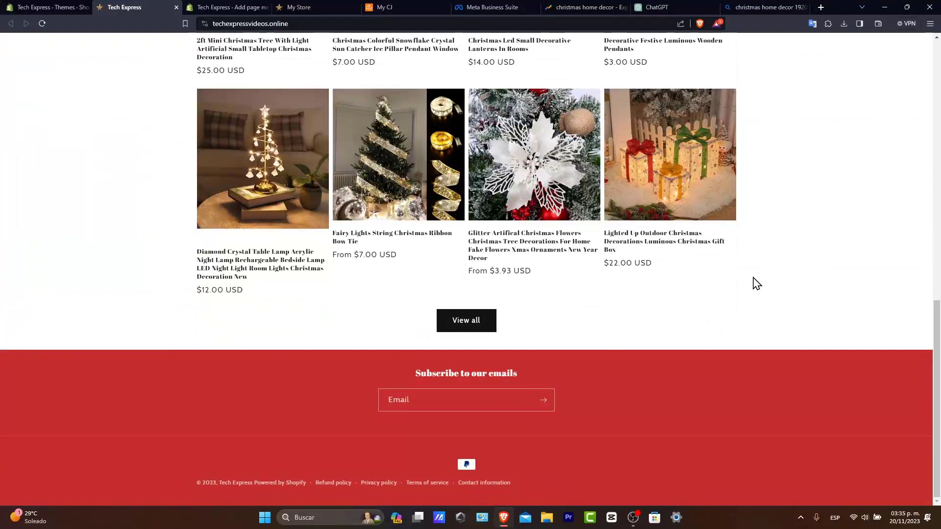
Open the store's full product catalog, and switch to Google Trends and go to its home page.
left_click(476, 332)
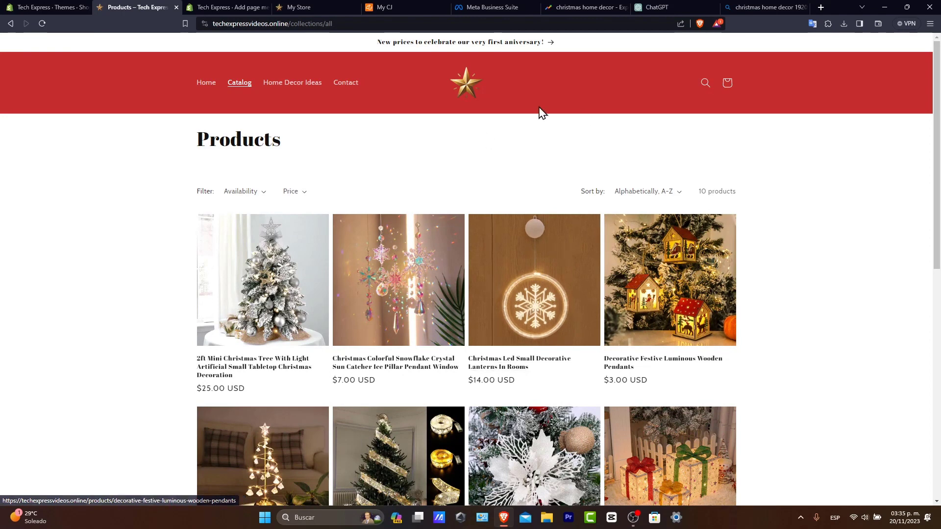
left_click(585, 6)
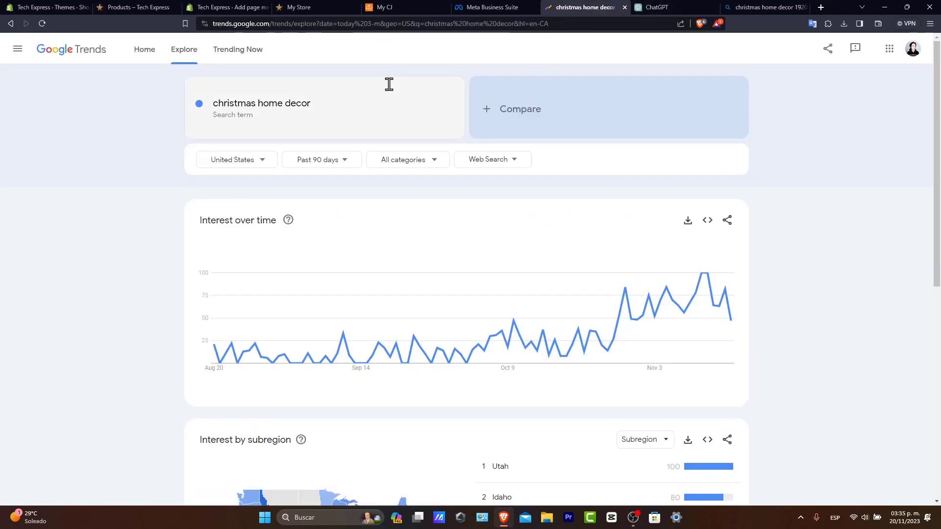
left_click(277, 93)
left_click(93, 51)
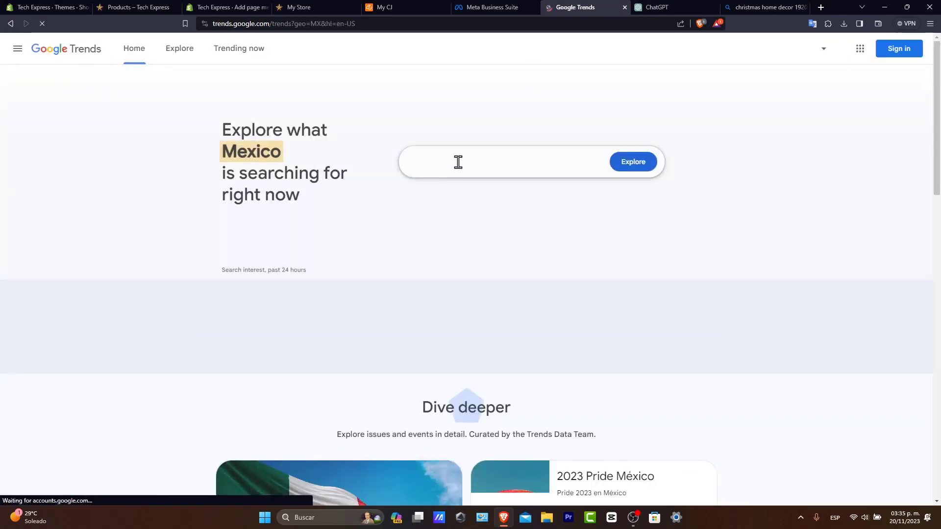
left_click(458, 162)
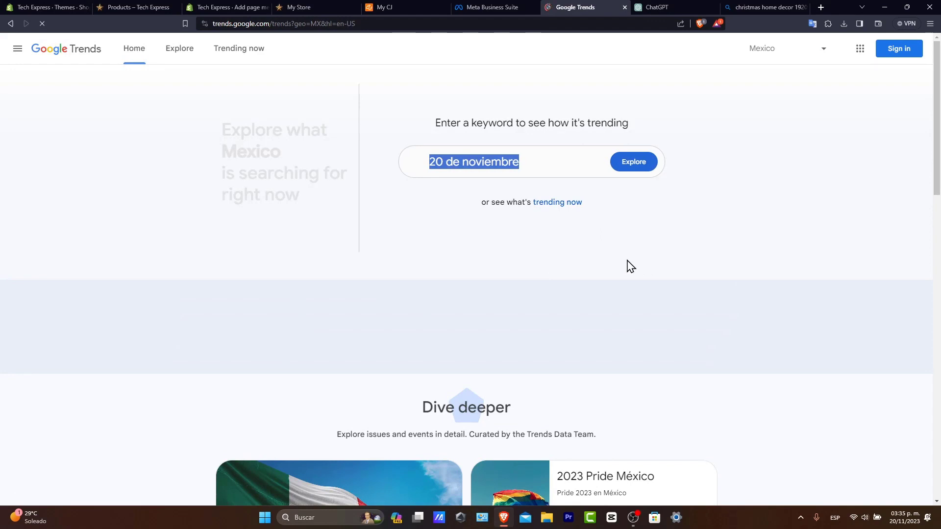
left_click(448, 326)
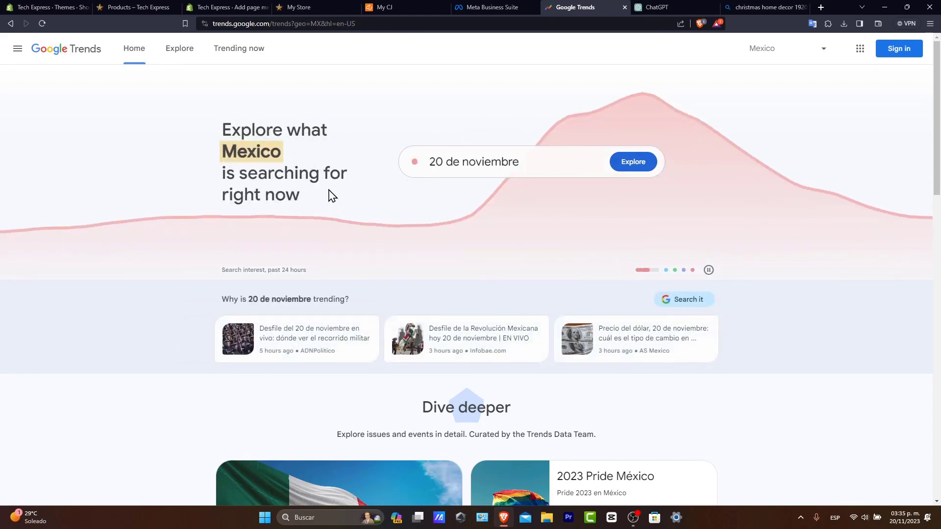
Set the region on the Google Trends home page to Ukraine.
left_click(795, 51)
scroll(809, 210, "up", 10)
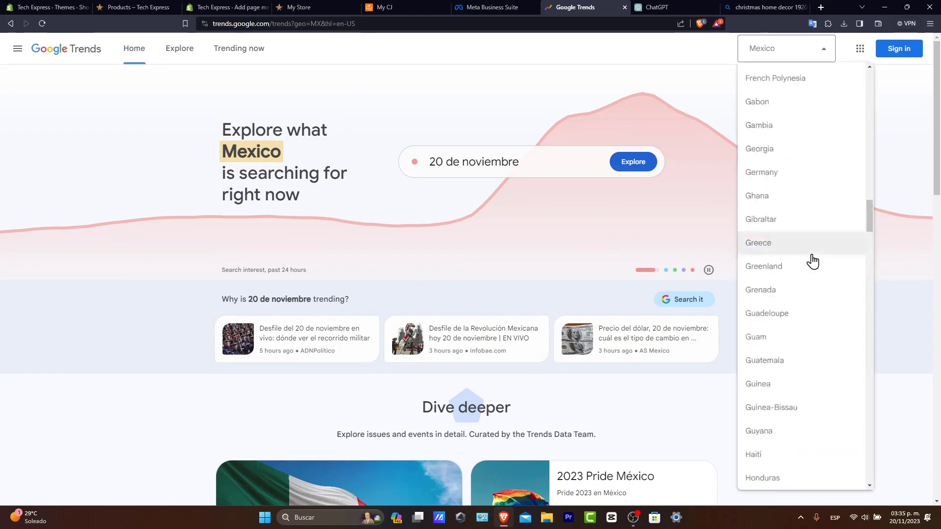
scroll(812, 255, "up", 15)
scroll(833, 294, "down", 20)
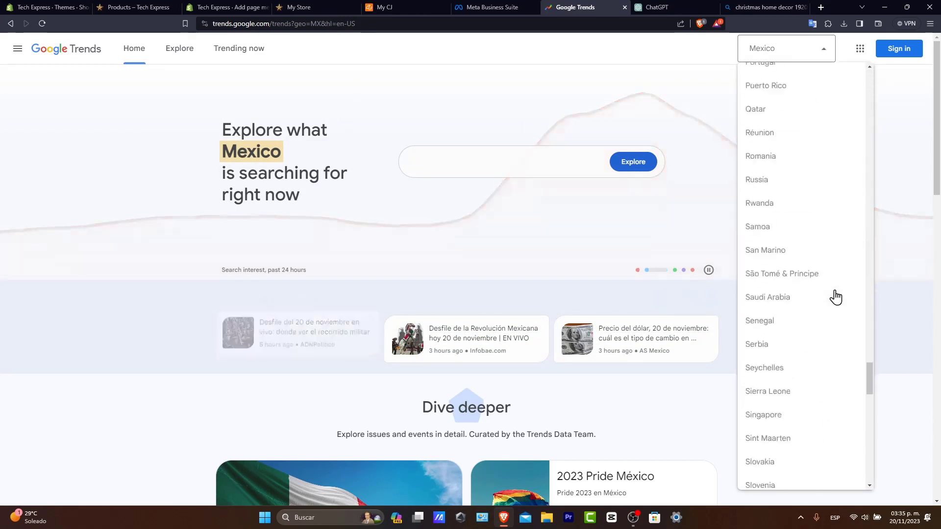
scroll(836, 296, "down", 20)
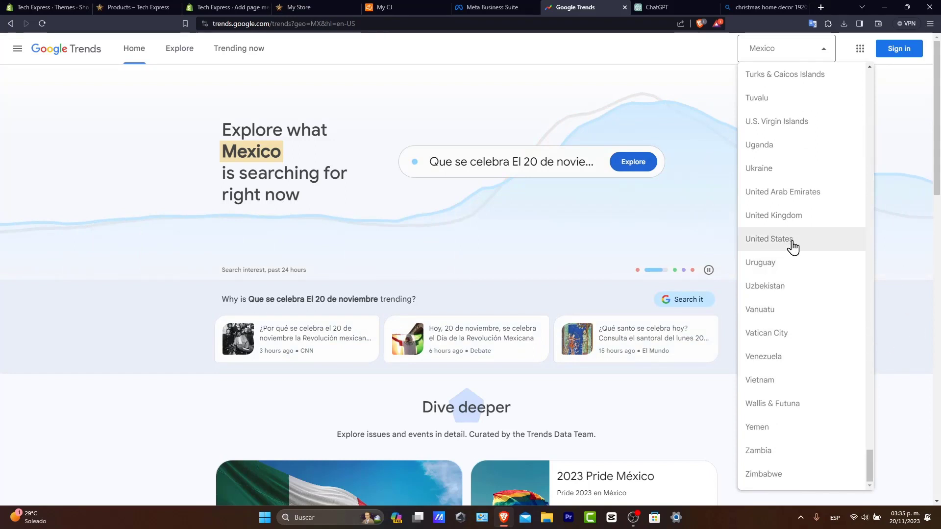
left_click(822, 172)
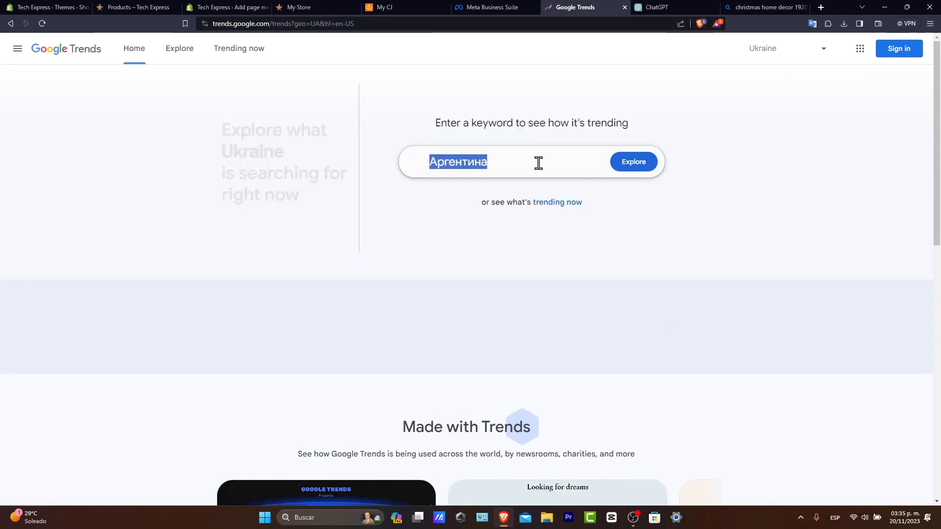
Explore the trend for the search term "christmas home decor".
left_click(538, 163)
type("christ")
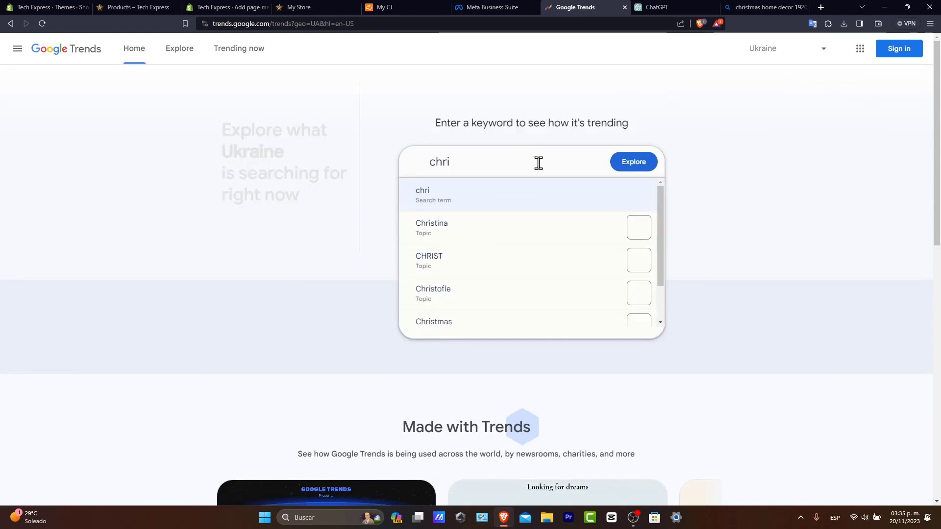
key("BackSpace")
key("BackSpace")
key("BackSpace")
key("BackSpace")
key("BackSpace")
key("BackSpace")
type("home dec")
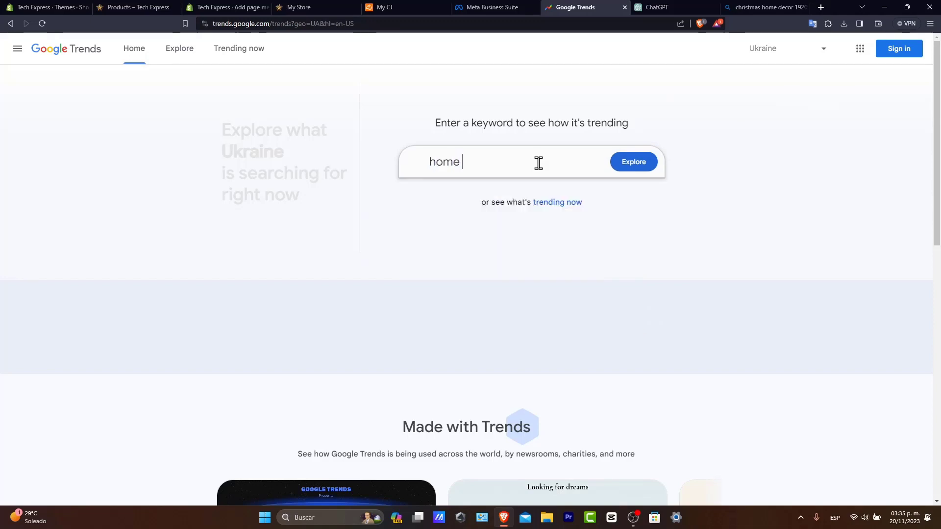
type("or")
key("Home")
type("christmas")
key("Return")
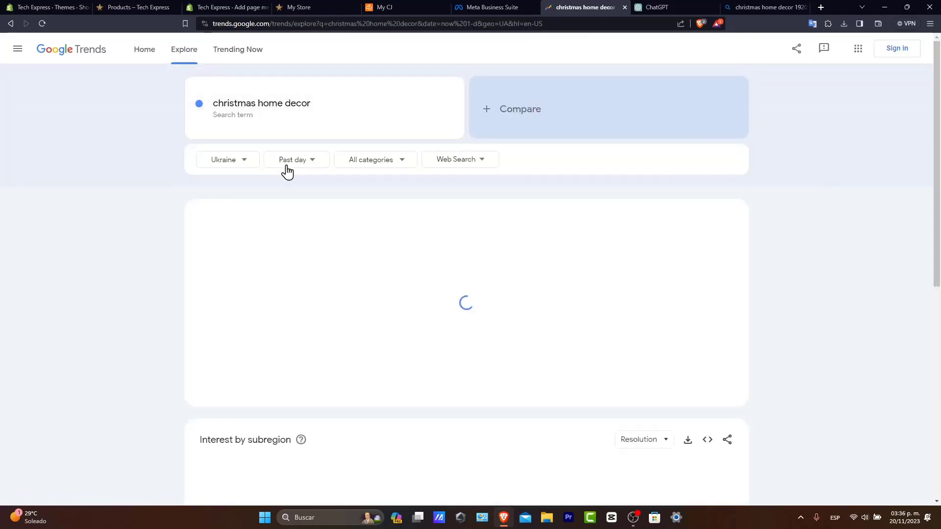
Set the trend's time range to Past 90 days and its region to Worldwide.
left_click(297, 167)
left_click(325, 279)
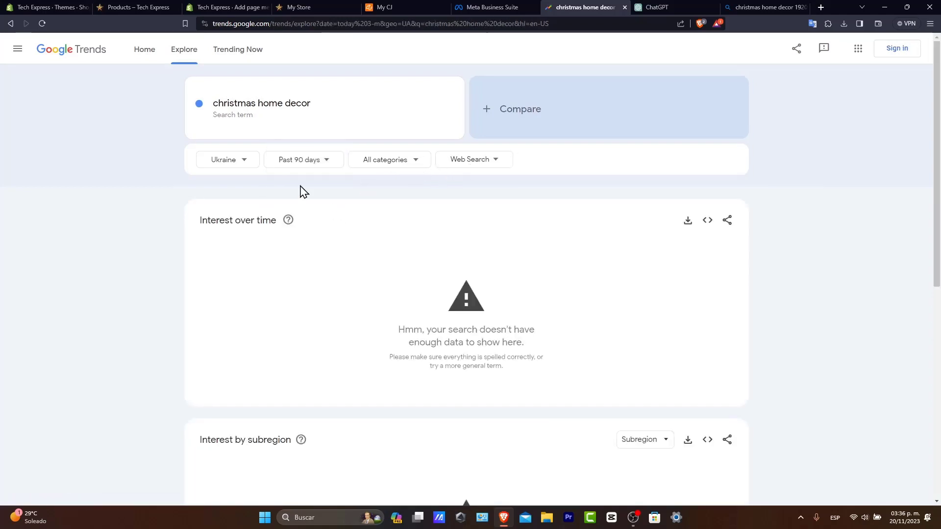
left_click(244, 168)
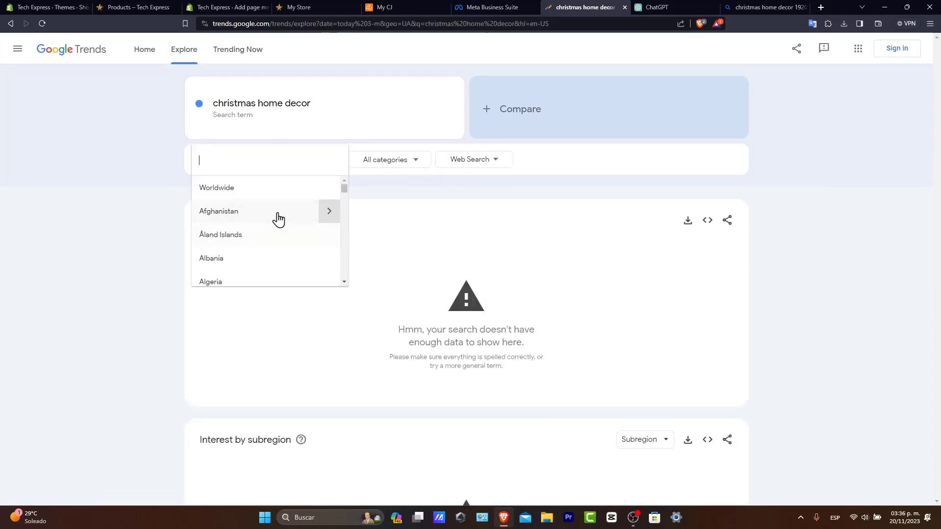
left_click(259, 189)
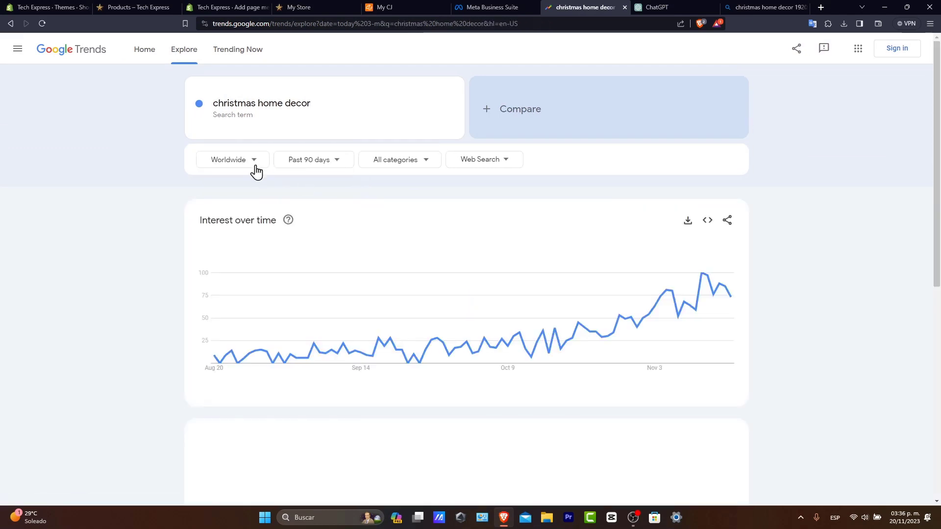
scroll(850, 346, "down", 3)
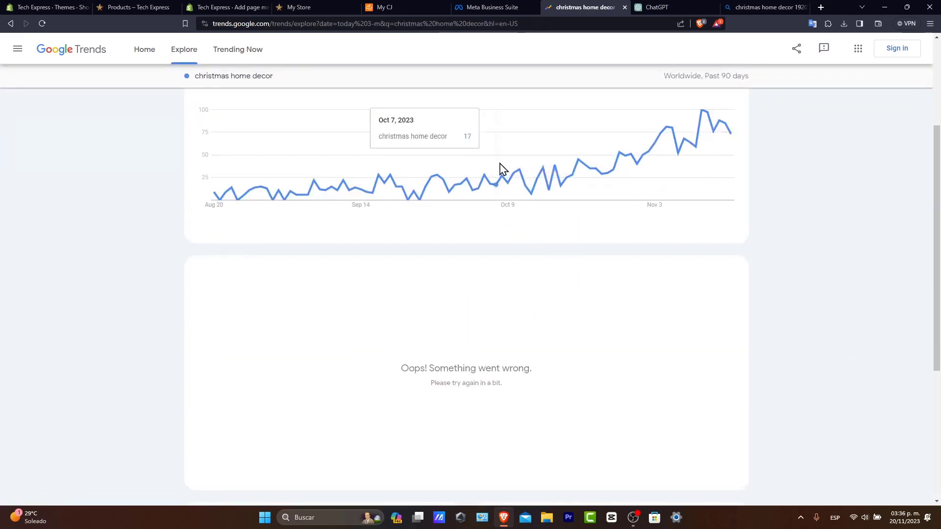
scroll(588, 172, "up", 3)
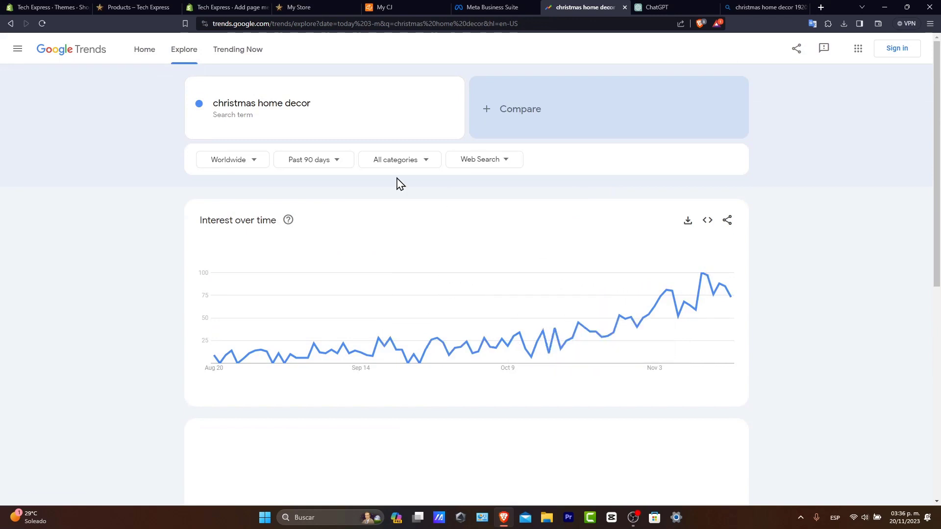
Set the trend's time range to Past 30 days and reload the page.
left_click(336, 160)
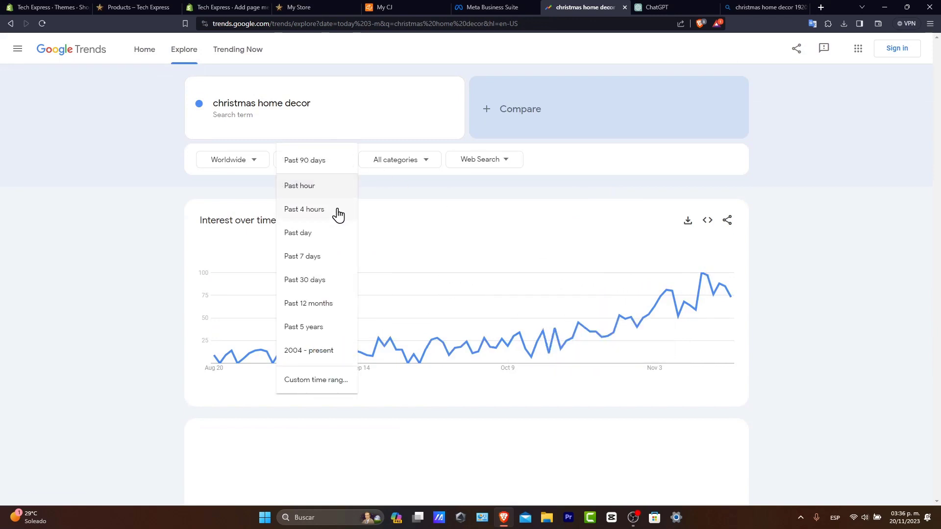
left_click(328, 280)
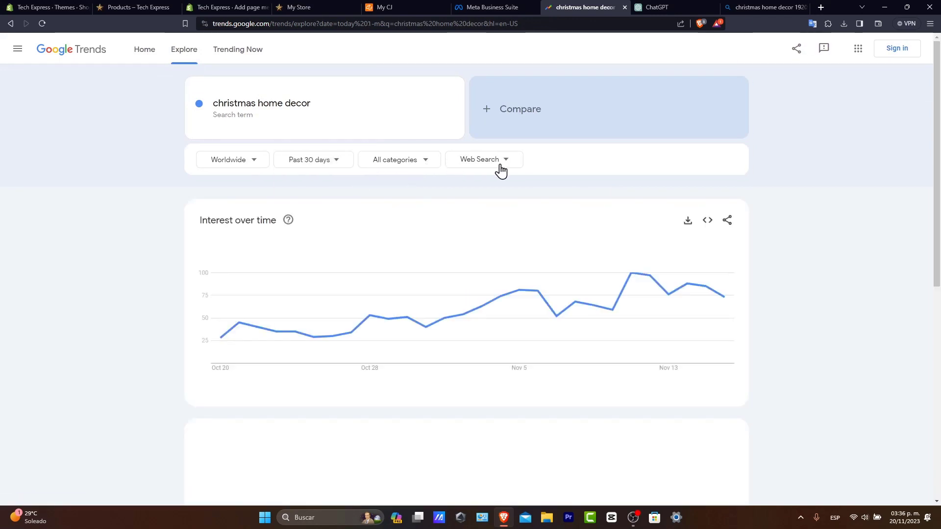
left_click(514, 170)
left_click(493, 170)
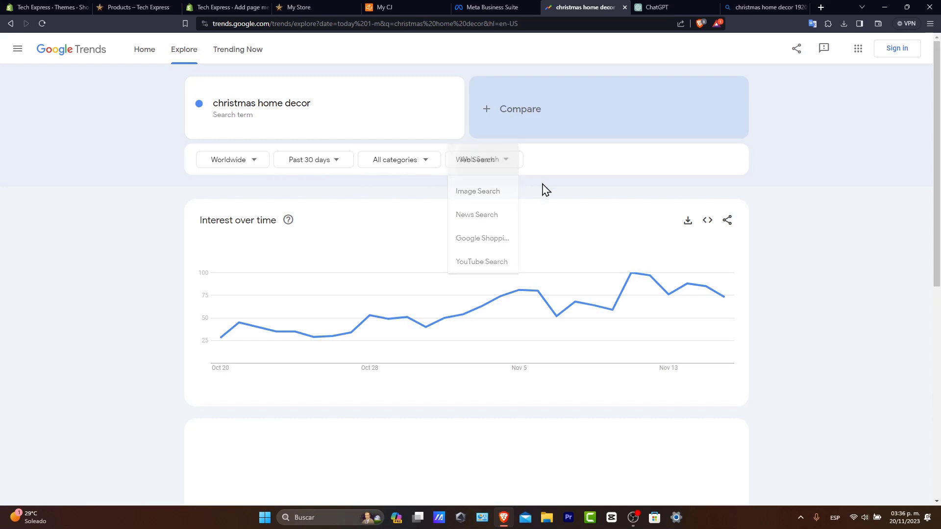
scroll(586, 185, "down", 7)
scroll(686, 283, "up", 3)
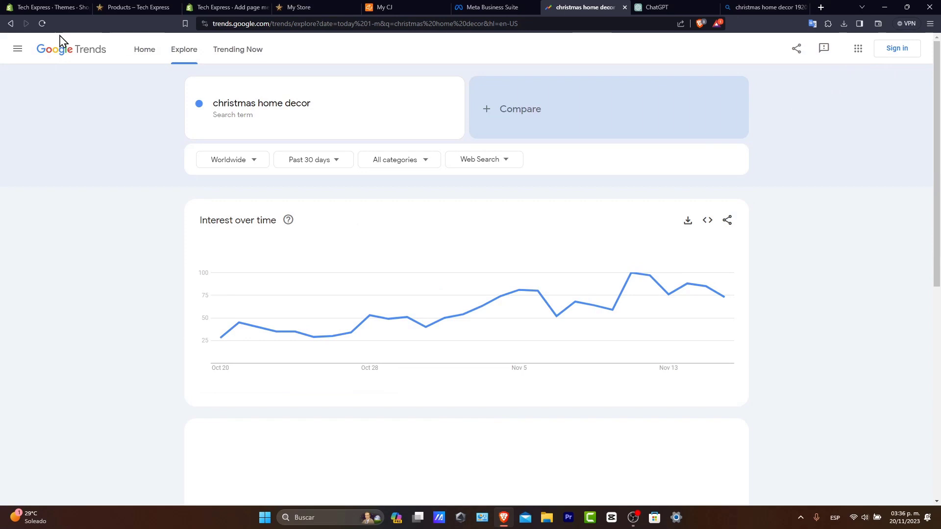
left_click(40, 26)
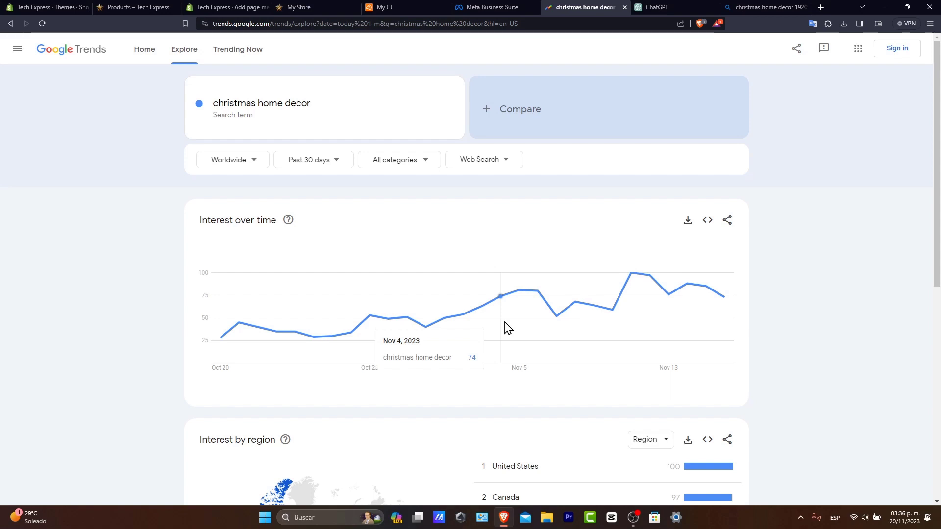
Examine both pages of the Interest by region ranking for christmas home decor.
scroll(841, 382, "down", 3)
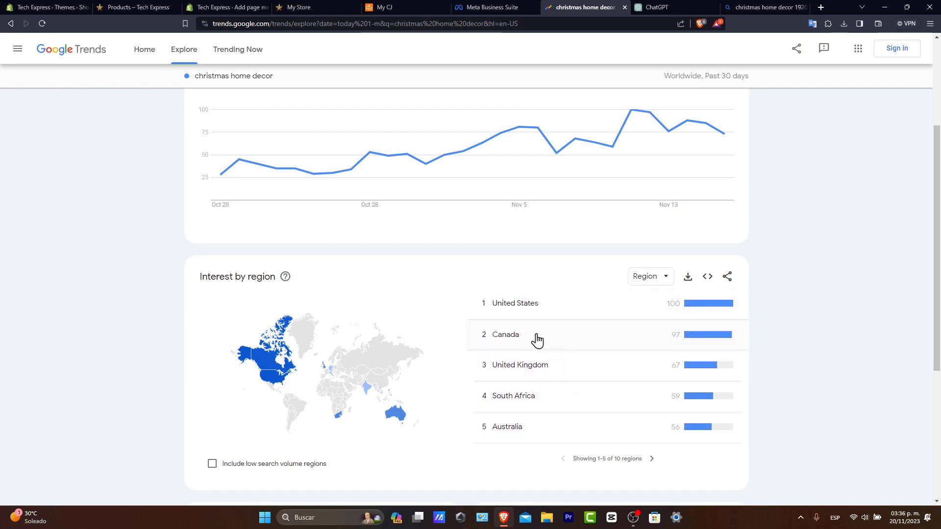
left_click(657, 459)
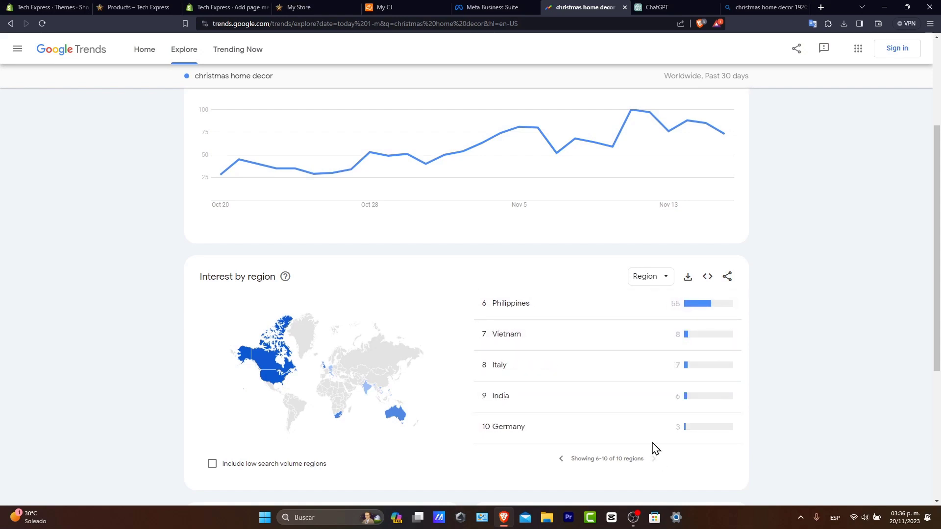
left_click(563, 461)
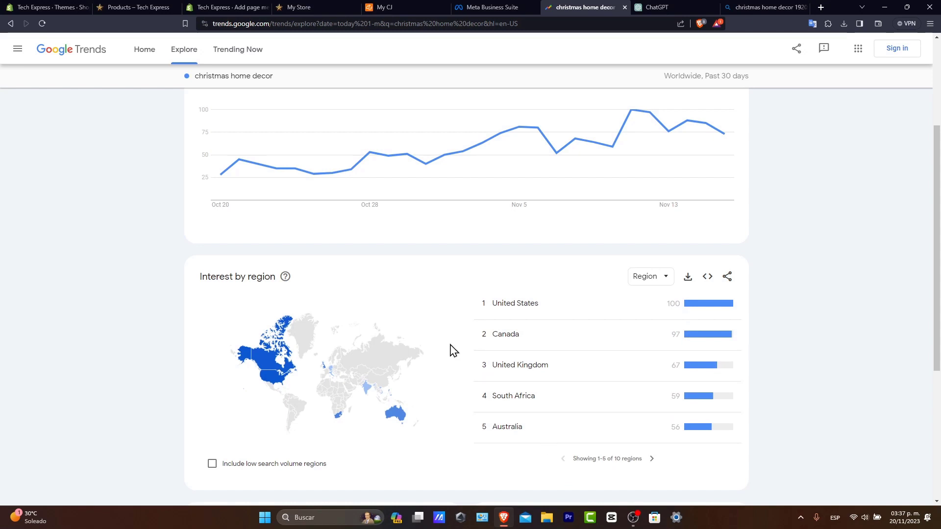
scroll(545, 381, "up", 3)
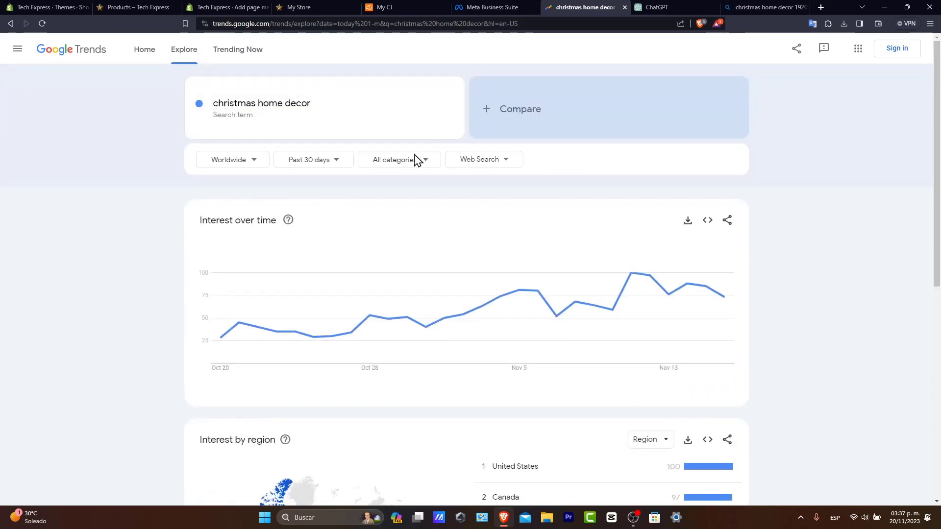
Try Past 7 days as the trend's time range and return it to Past 30 days.
left_click(326, 162)
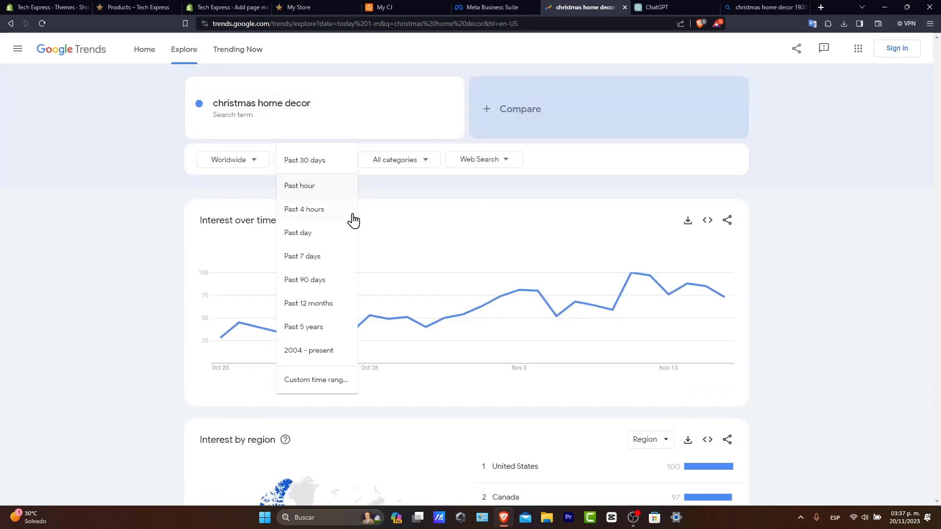
left_click(322, 268)
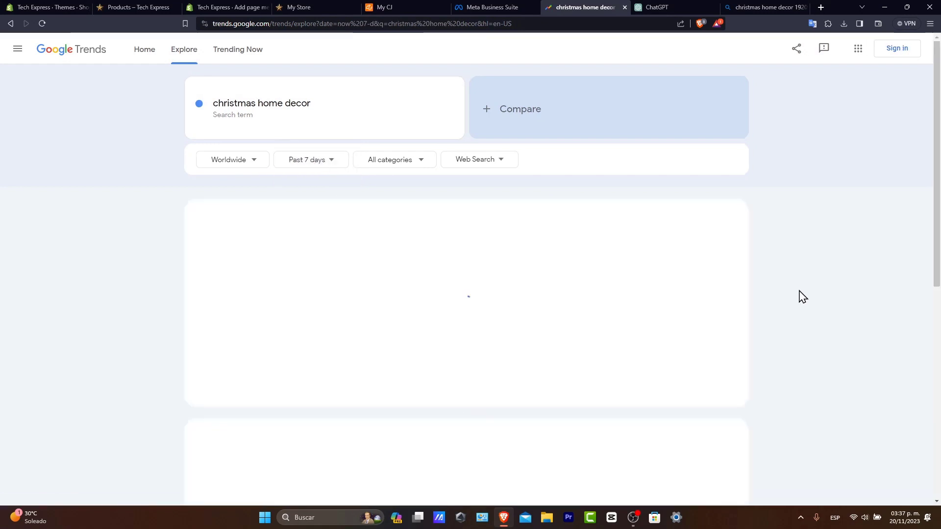
scroll(804, 297, "down", 3)
scroll(804, 297, "up", 3)
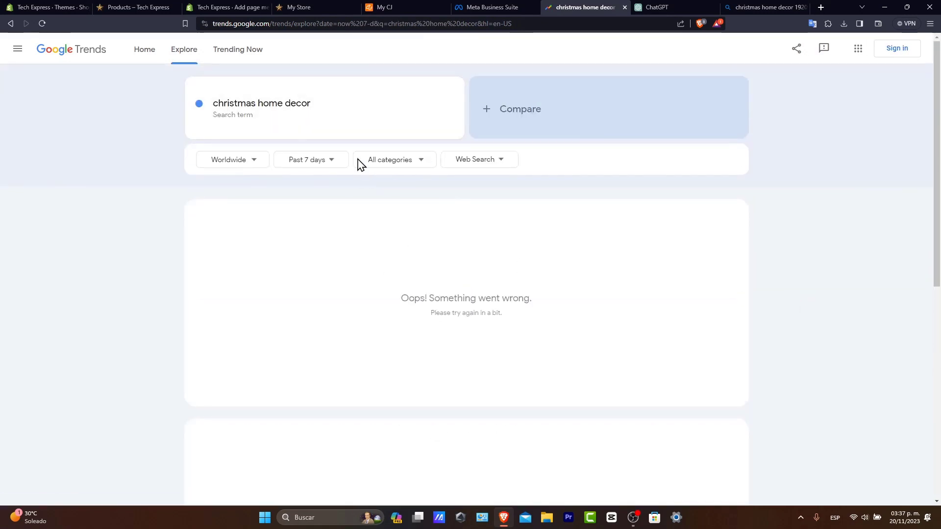
left_click(327, 163)
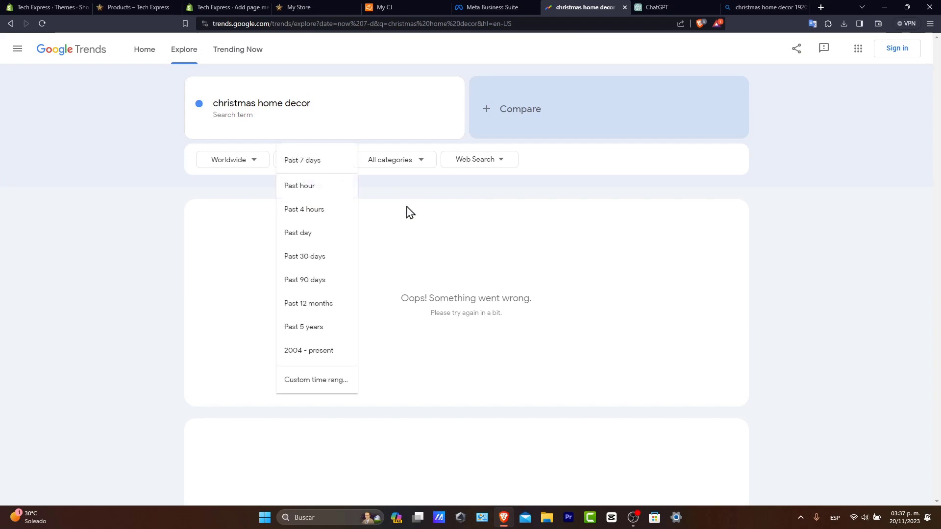
left_click(321, 256)
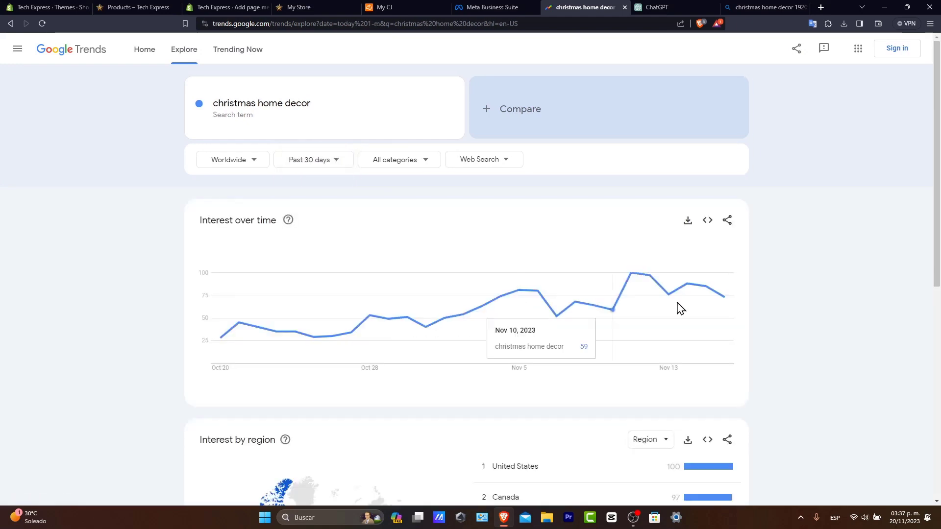
scroll(731, 412, "down", 5)
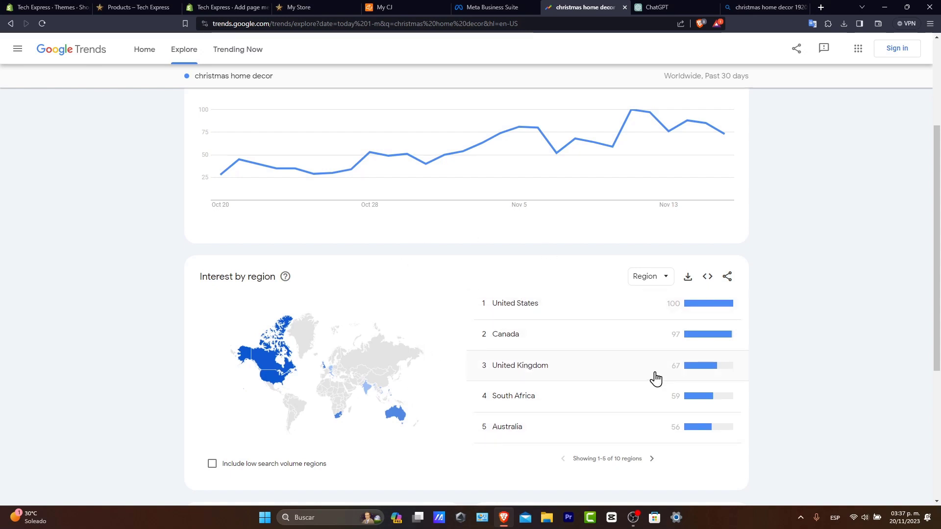
Switch to the Shopify admin and open the Locations page in the store settings.
left_click(46, 7)
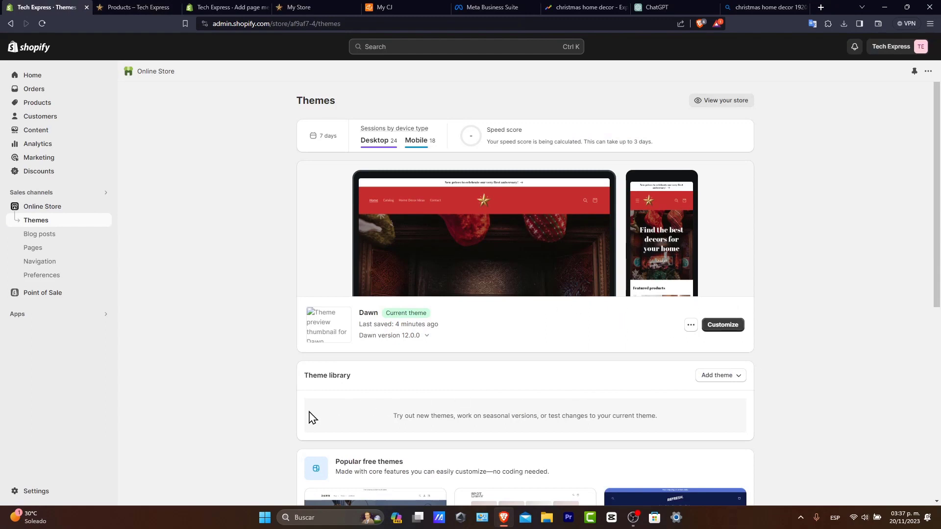
left_click(27, 489)
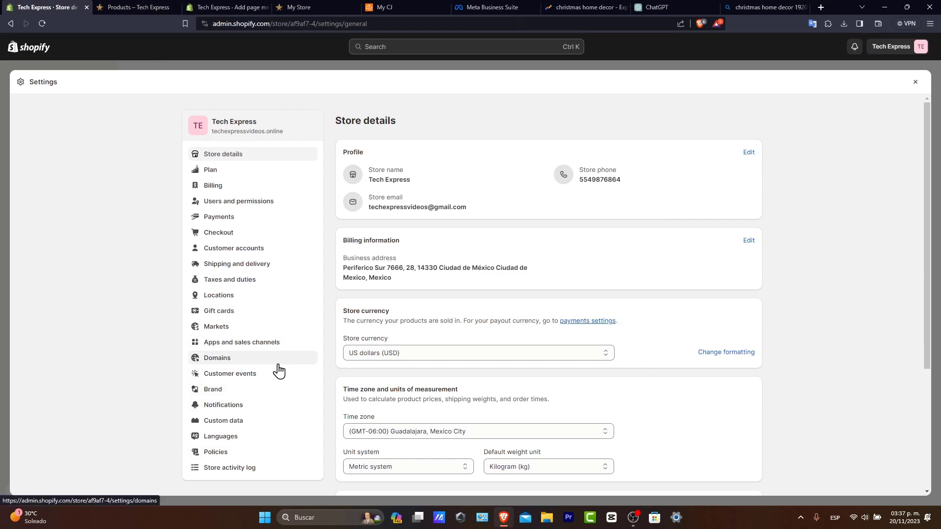
left_click(237, 303)
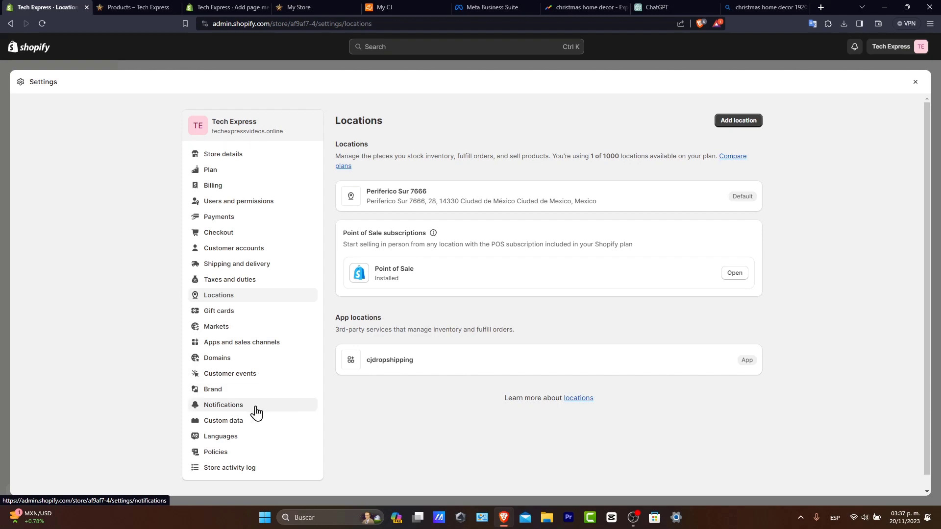
Open the Languages page in the store settings and check the options for the published English language.
left_click(240, 442)
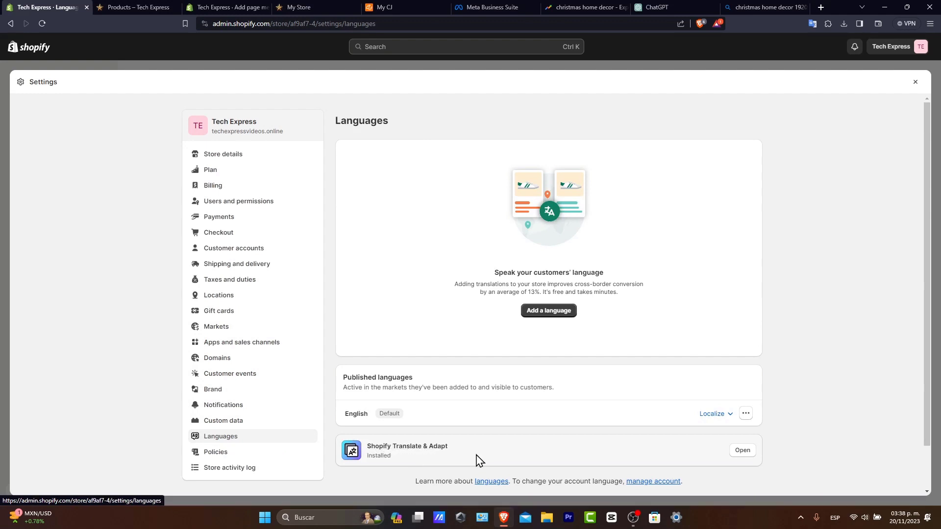
left_click(749, 417)
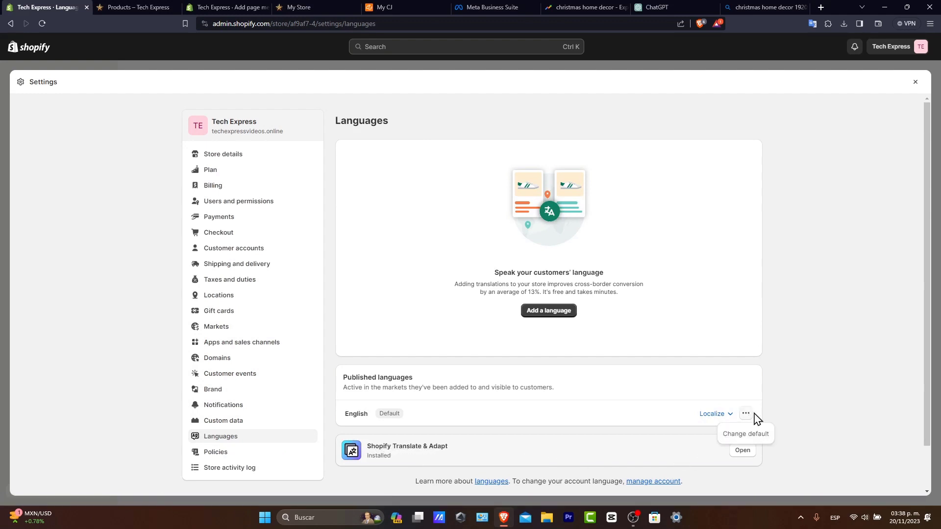
left_click(835, 439)
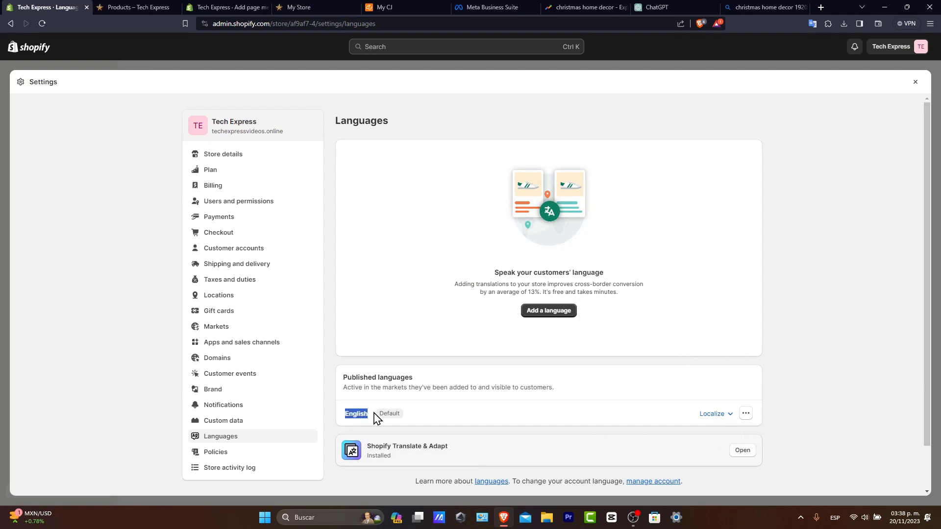
left_click(776, 430)
Switch to Google Trends, narrow christmas home decor to South Africa, and search the web for that country's common language.
left_click(592, 7)
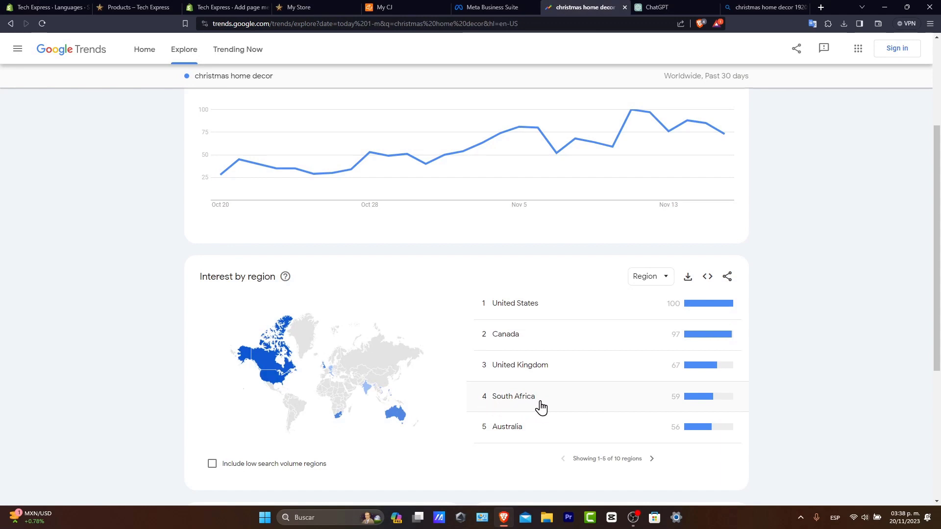
left_click(571, 407)
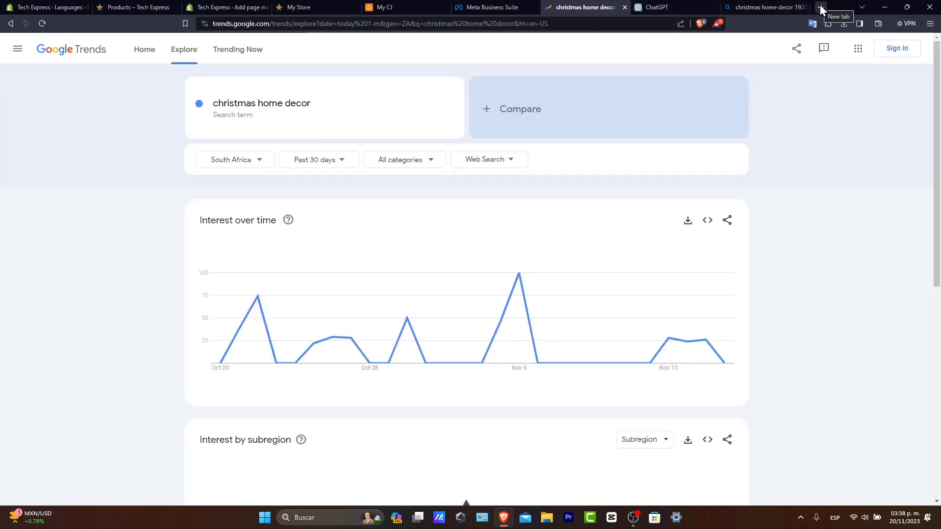
left_click(821, 6)
type("south af")
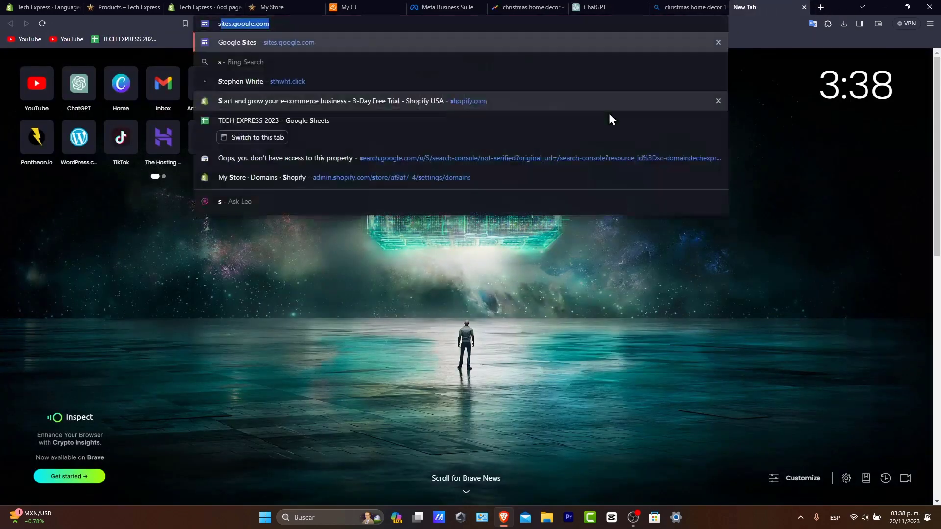
type("rica com")
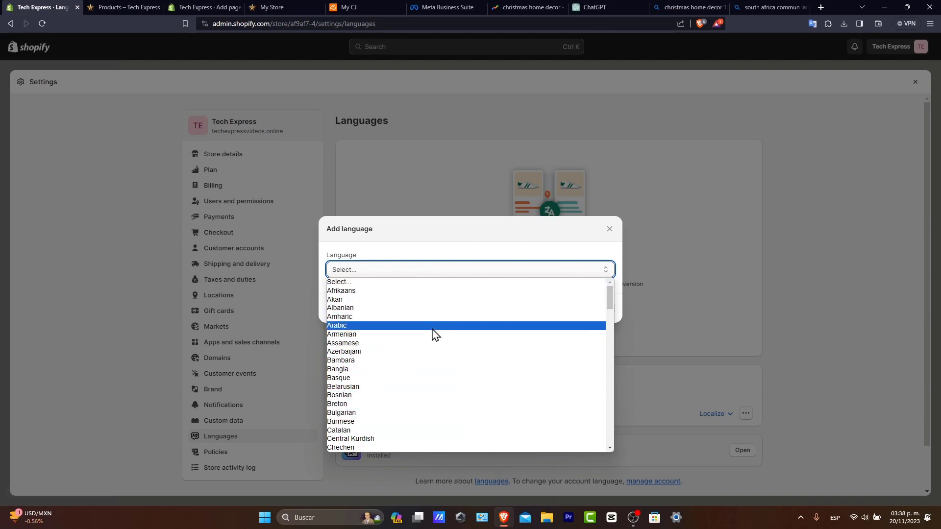
Add Afrikaans as a store language on the Shopify Languages page.
scroll(433, 333, "down", 20)
scroll(434, 331, "up", 5)
scroll(434, 333, "up", 5)
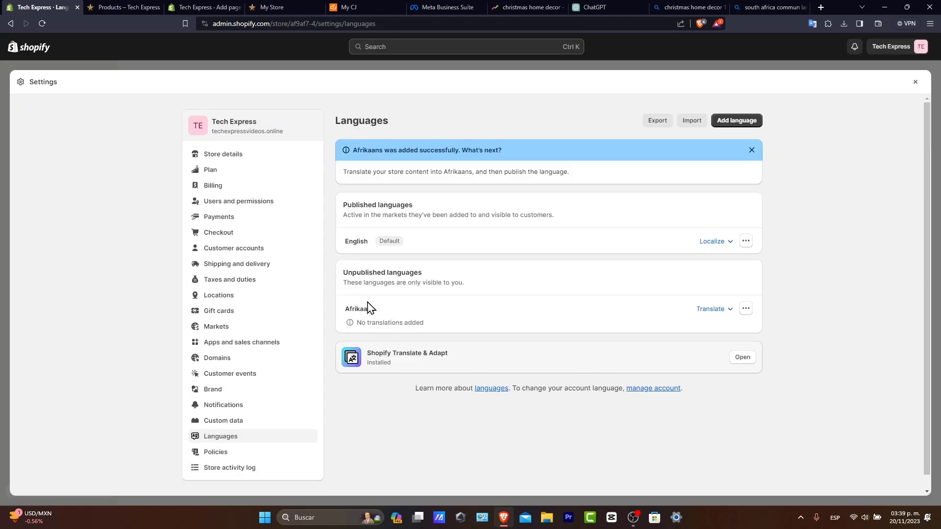
Auto-translate the store content into Afrikaans with Translate & Adapt and look over the localized content list.
left_click(716, 311)
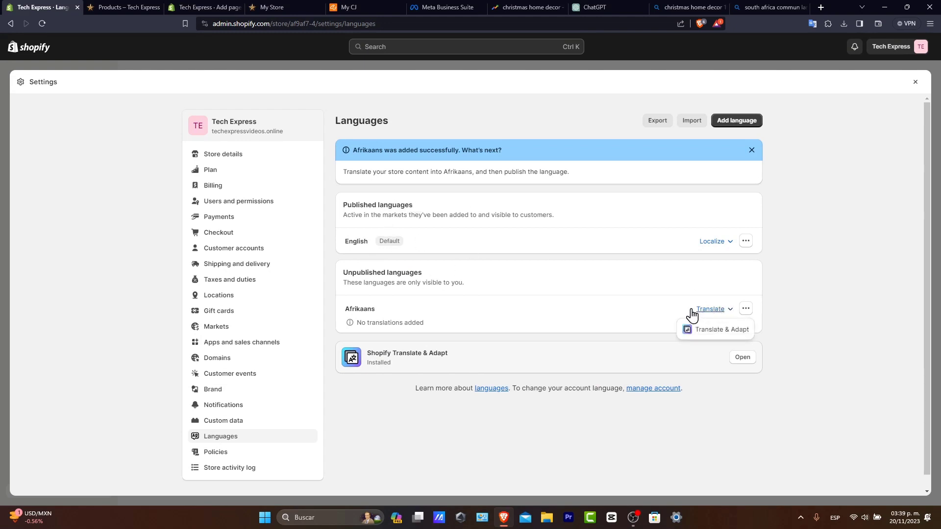
left_click(744, 335)
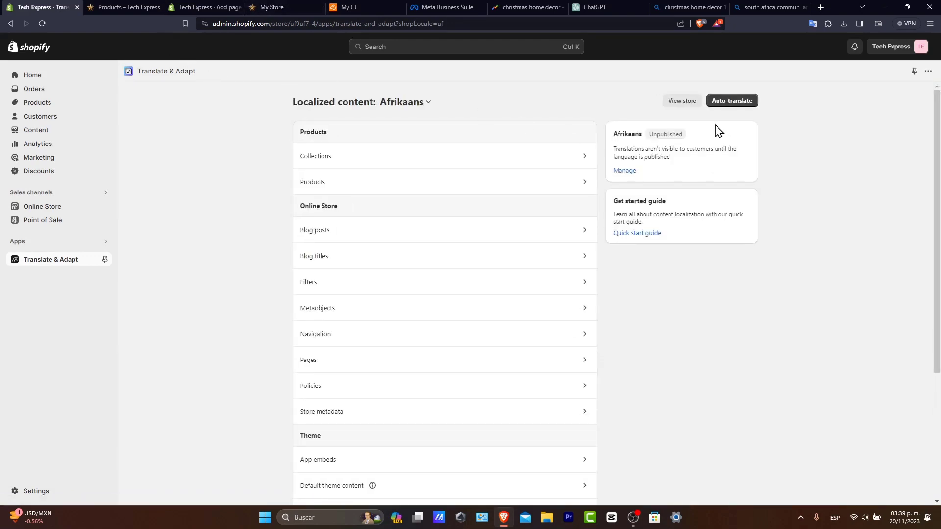
left_click(732, 103)
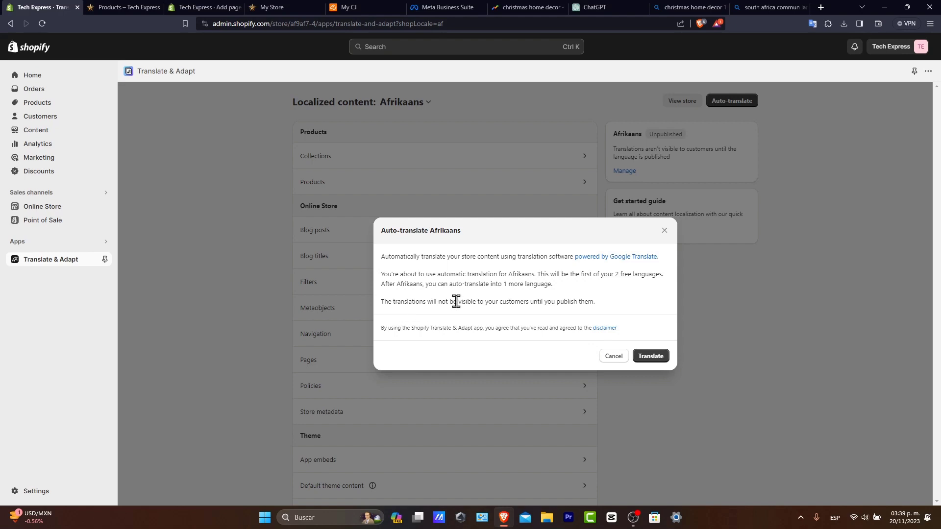
left_click(665, 356)
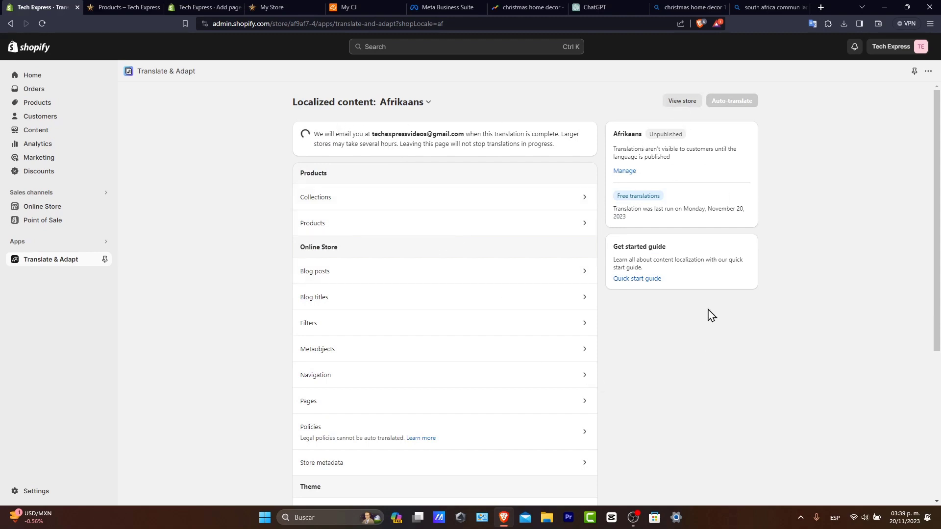
scroll(603, 368, "down", 4)
scroll(598, 358, "up", 4)
left_click(61, 260)
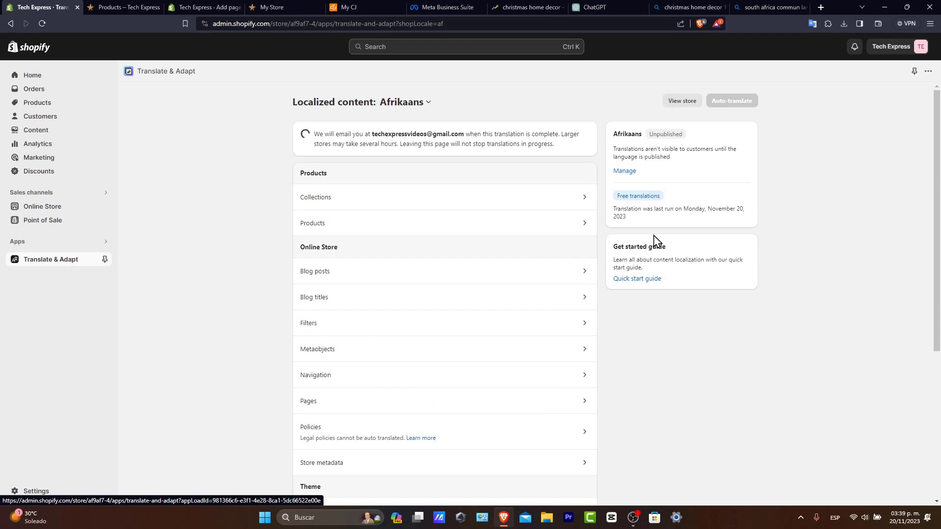
left_click(148, 74)
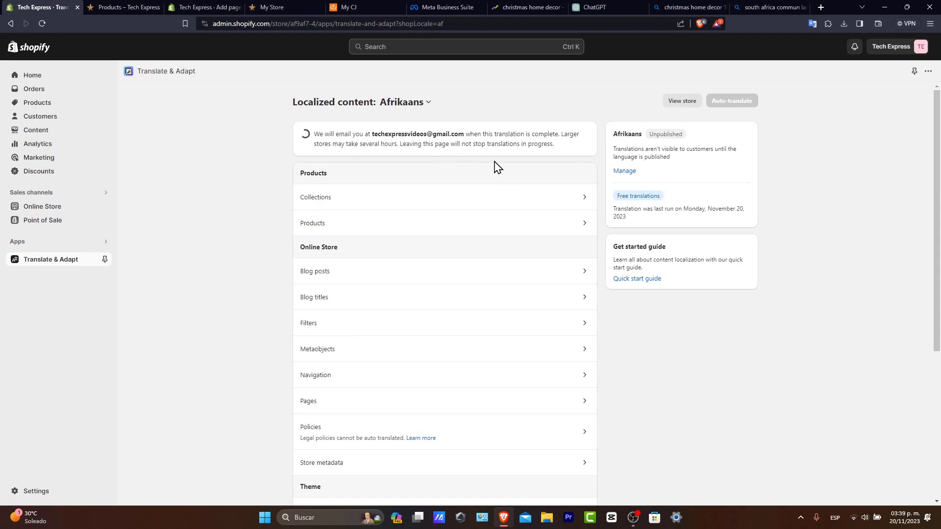
Review the store currency in the store details and open the Shopify App Store from the Apps and sales channels settings.
left_click(49, 206)
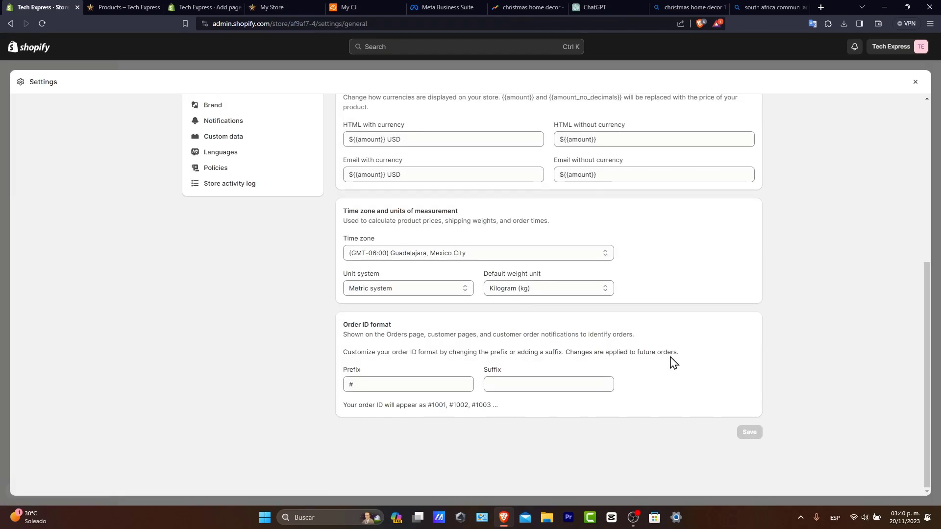
scroll(673, 363, "up", 3)
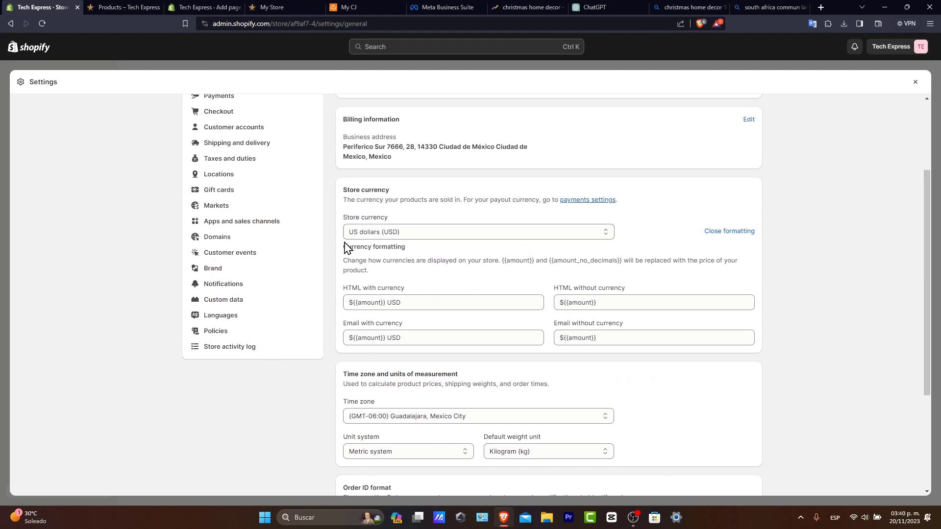
left_click(294, 221)
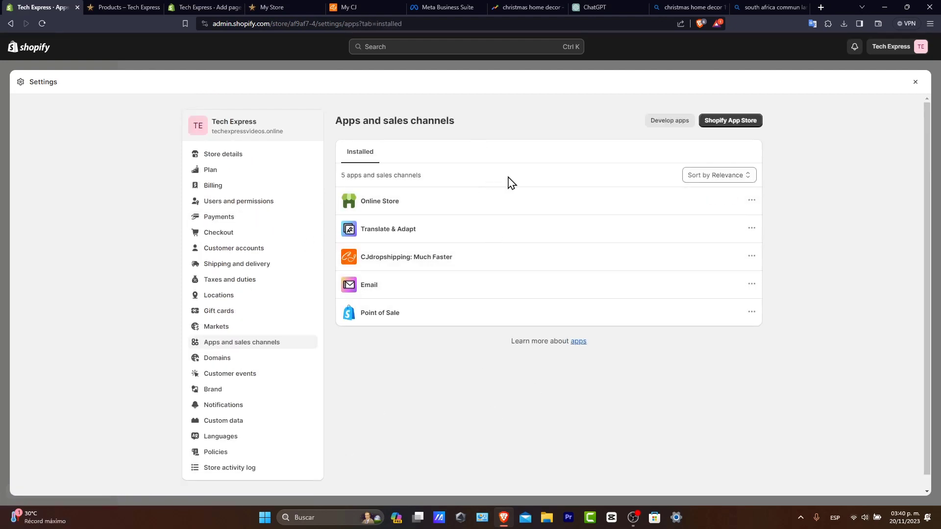
left_click(746, 124)
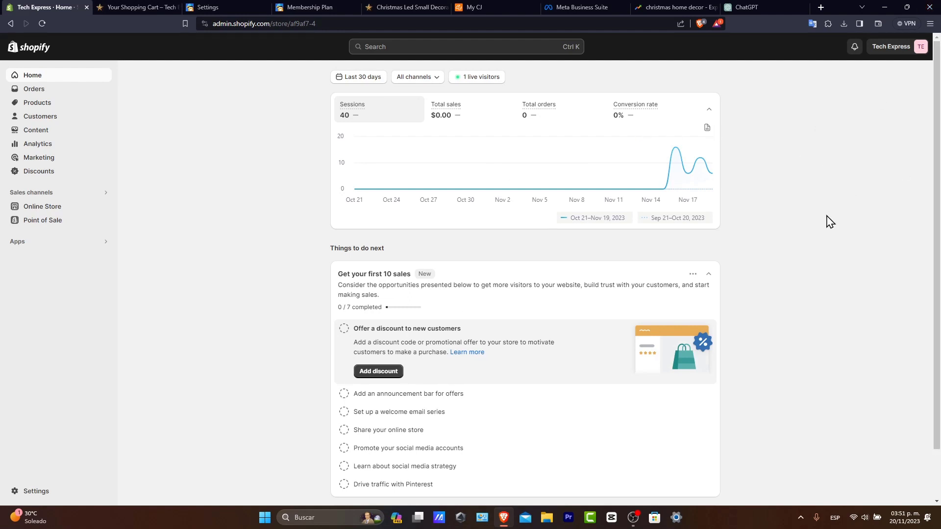
Open the Shopify App Store from the recommended apps and search it for seo.
scroll(790, 226, "down", 1)
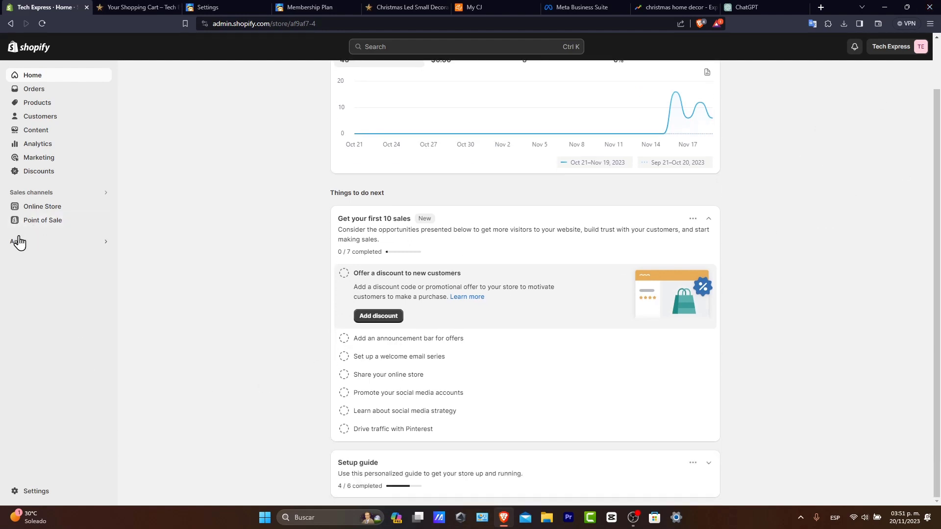
left_click(19, 242)
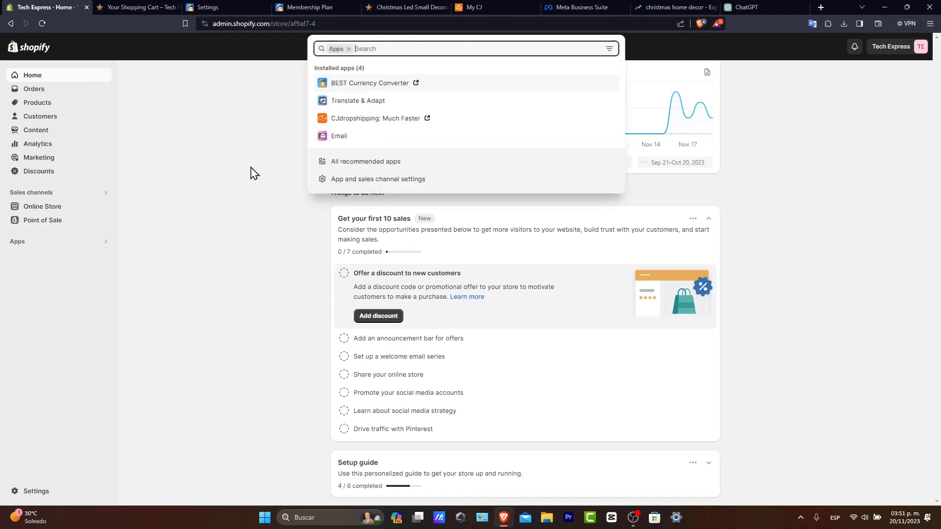
left_click(397, 164)
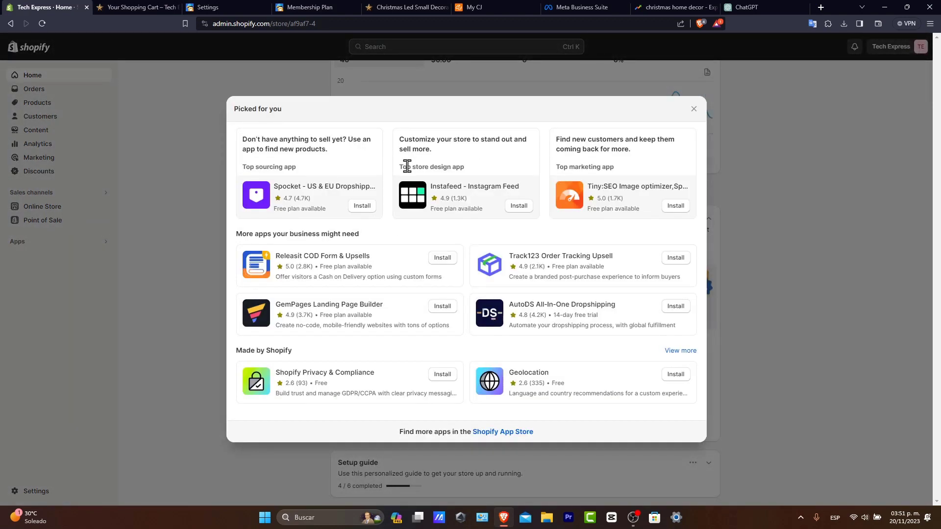
left_click(512, 432)
left_click(390, 53)
type("seo")
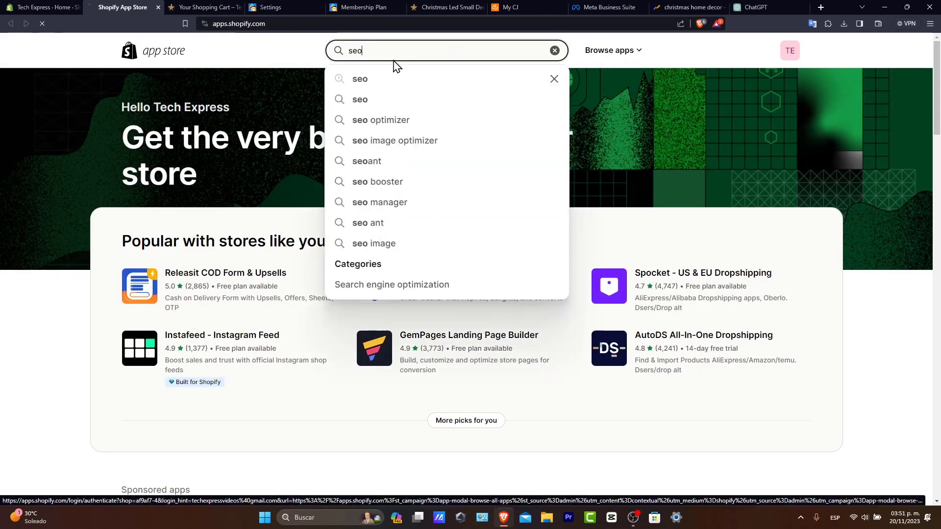
key("Return")
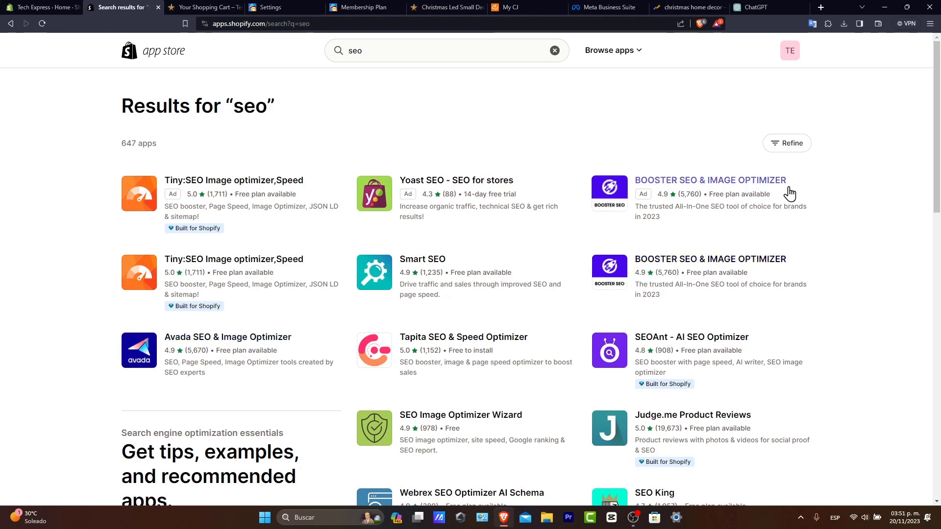
Install BOOSTER SEO & IMAGE OPTIMIZER on the store and look over its Alt Text (FREE) page.
left_click(752, 188)
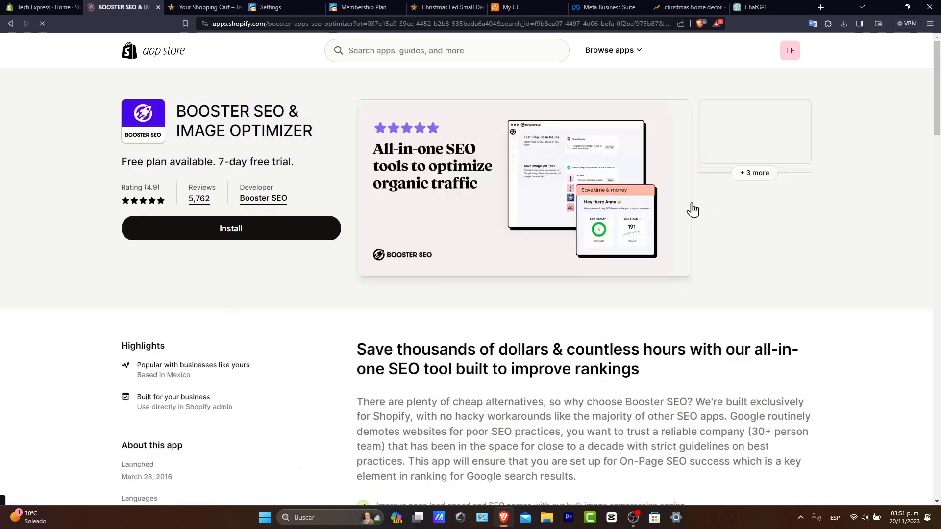
left_click(236, 237)
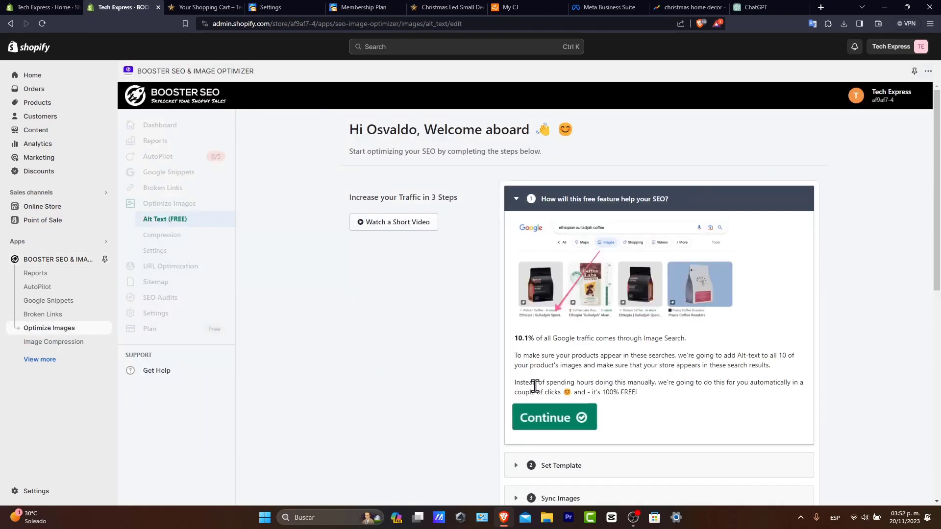
scroll(535, 387, "down", 10)
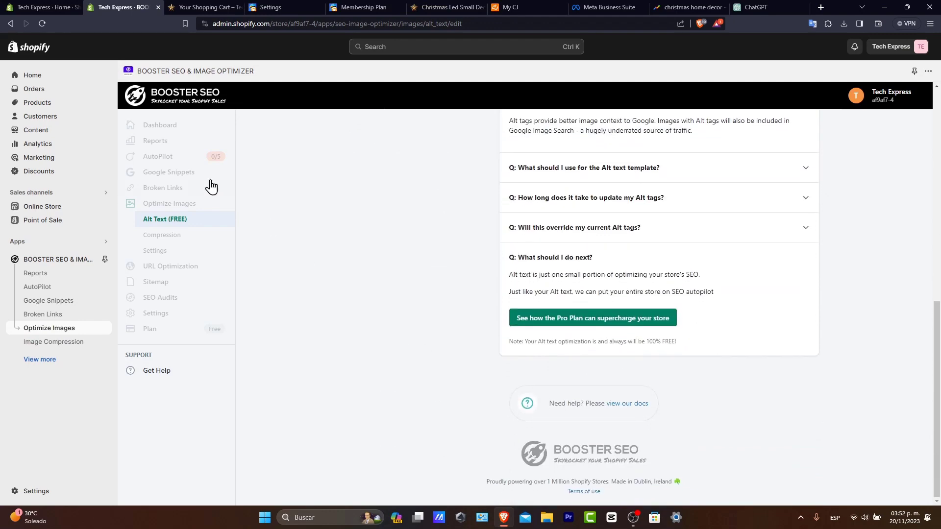
left_click(185, 221)
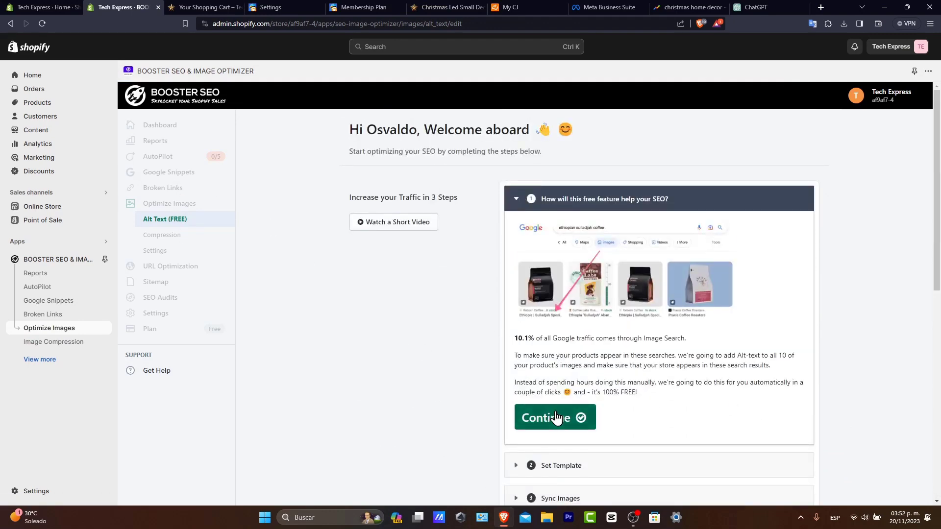
Accept the default alt-text template [product_title] - [shop_name] and sync the product images, keeping existing alt-texts.
left_click(556, 418)
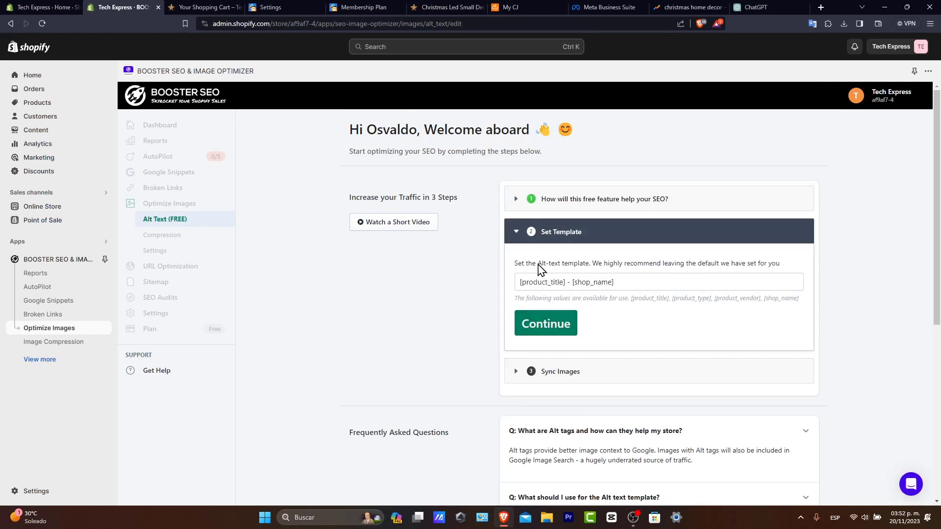
left_click_drag(538, 264, 591, 270)
left_click(610, 287)
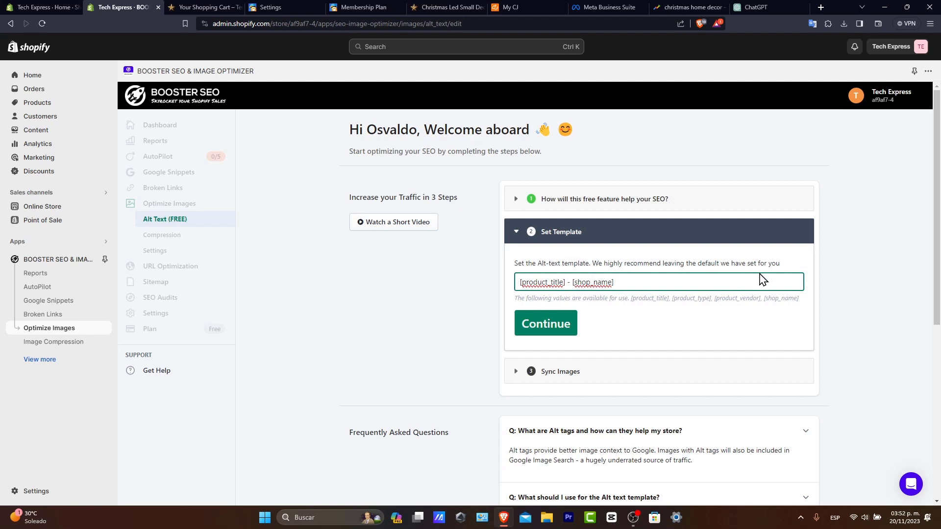
left_click(737, 318)
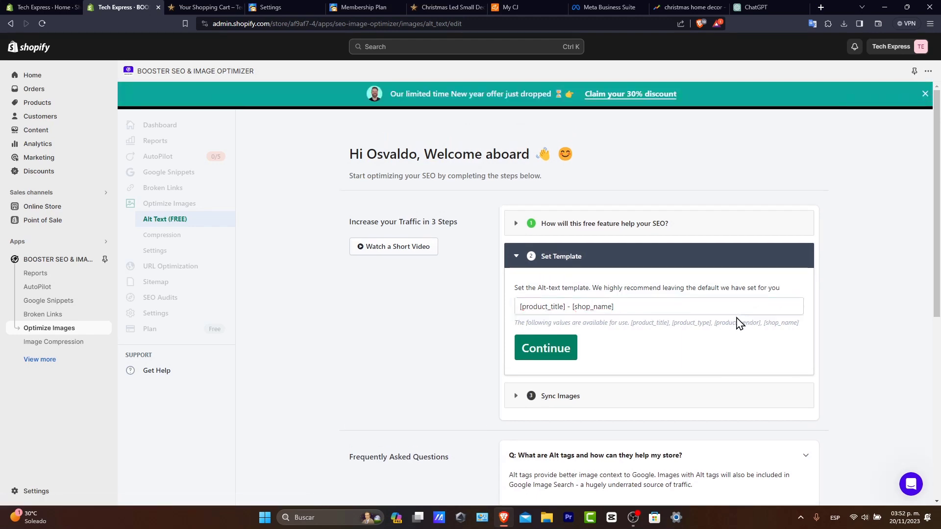
left_click(563, 352)
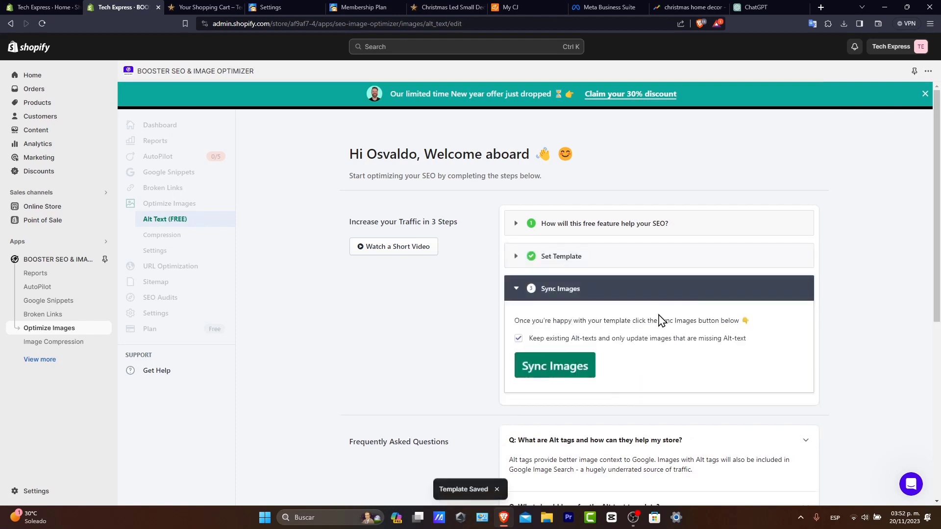
left_click(587, 368)
Open the plans from the Google SEO best practices notice and compare the Free, Pro and Premium features.
scroll(582, 341, "down", 4)
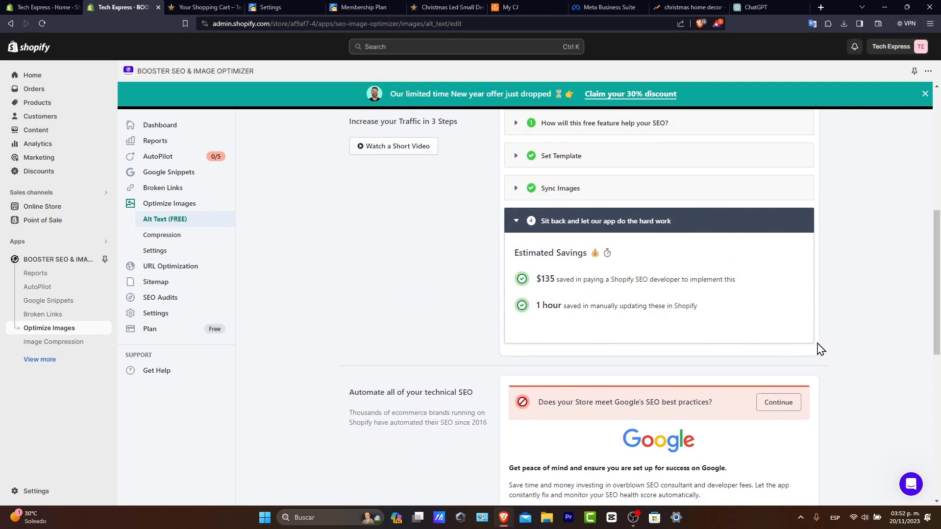
scroll(821, 349, "down", 3)
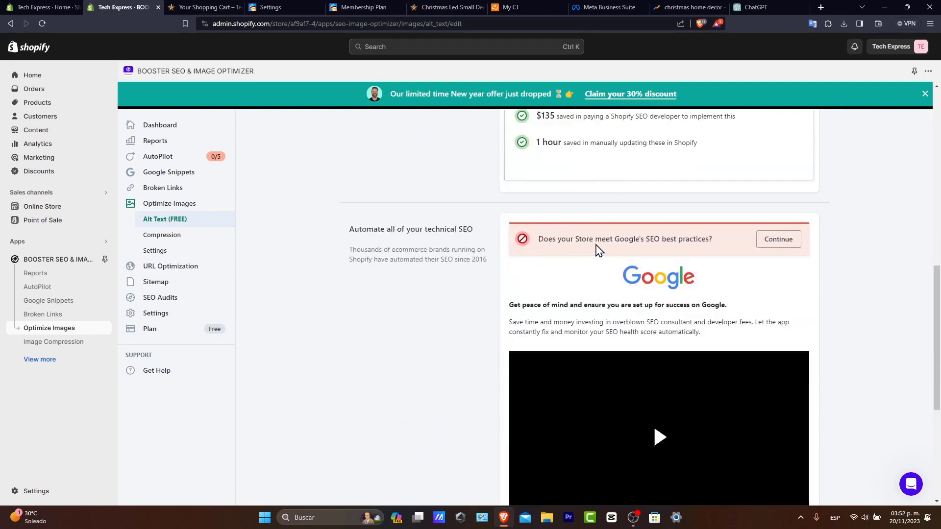
left_click(787, 245)
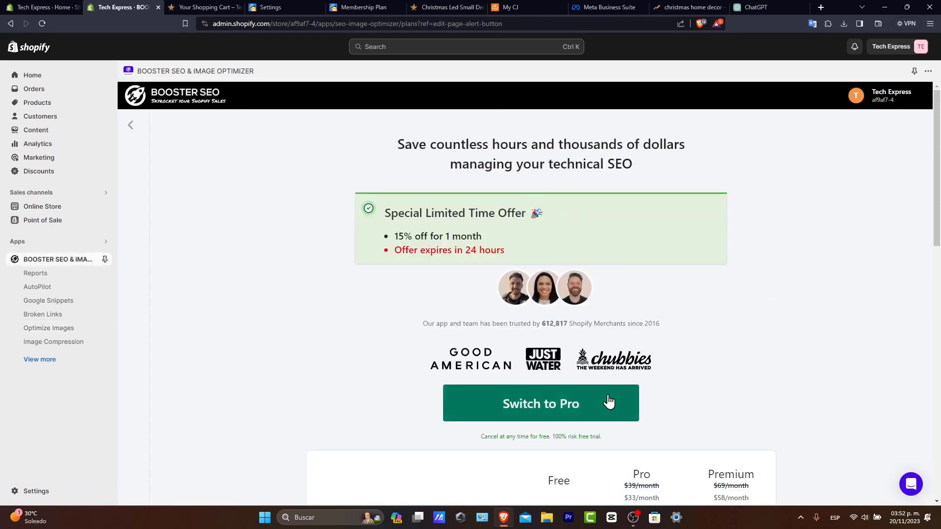
scroll(635, 382, "down", 3)
scroll(636, 382, "down", 3)
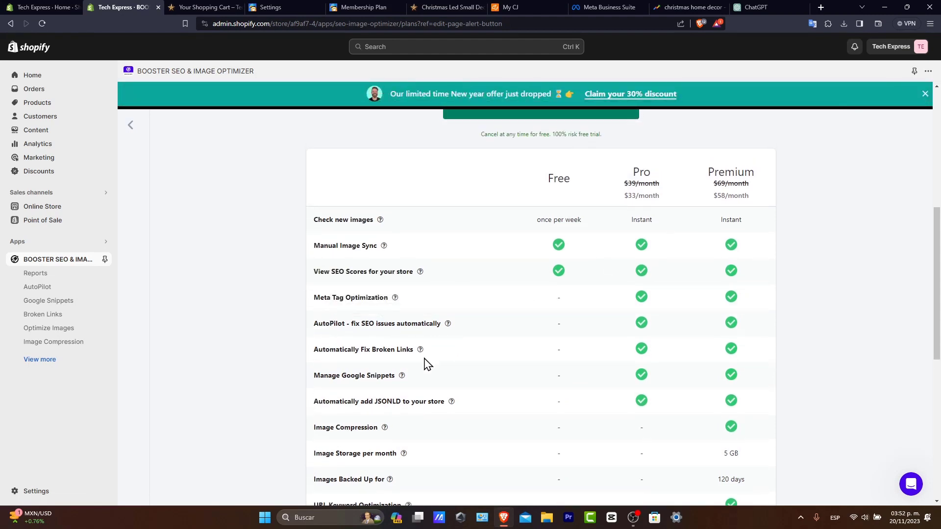
Review the rest of the plan comparison through Automatic Google Sitemap Management, along with the limited-time offer above it.
scroll(558, 422, "down", 3)
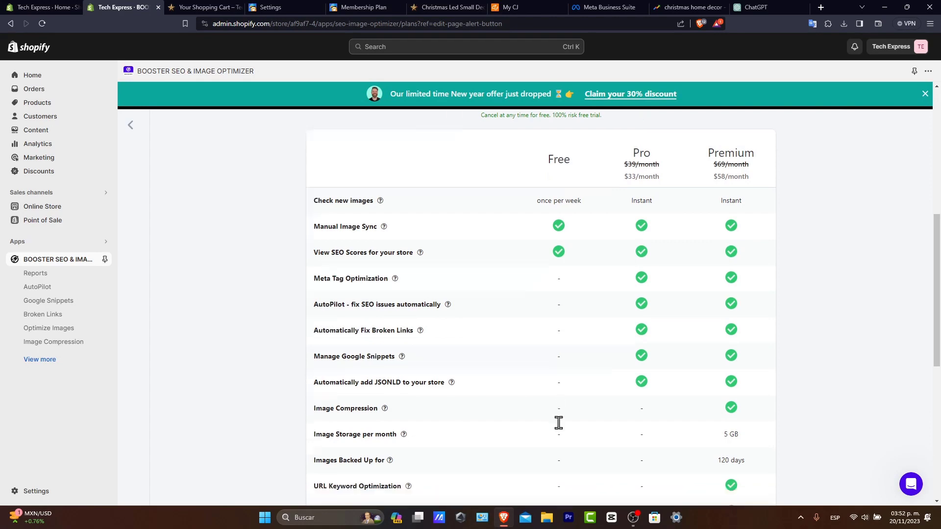
scroll(578, 434, "down", 3)
scroll(584, 434, "up", 12)
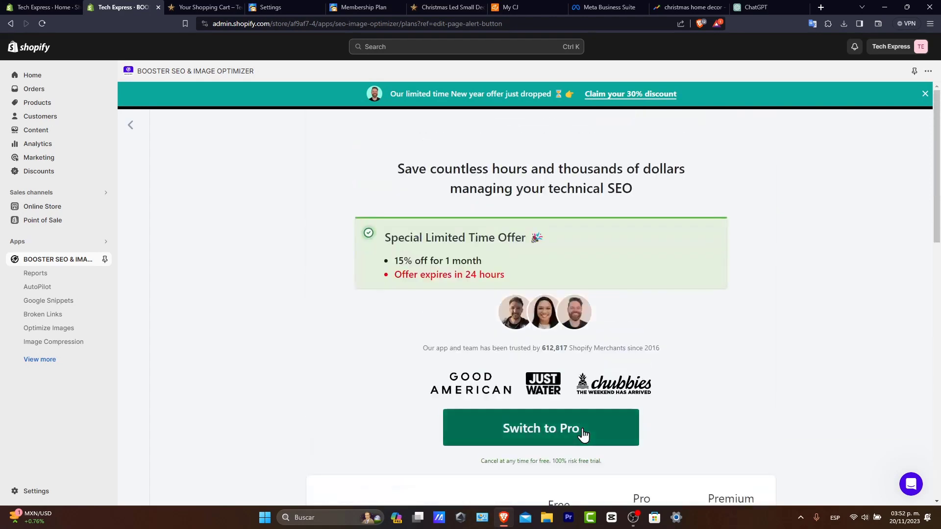
scroll(584, 435, "down", 3)
scroll(585, 435, "down", 10)
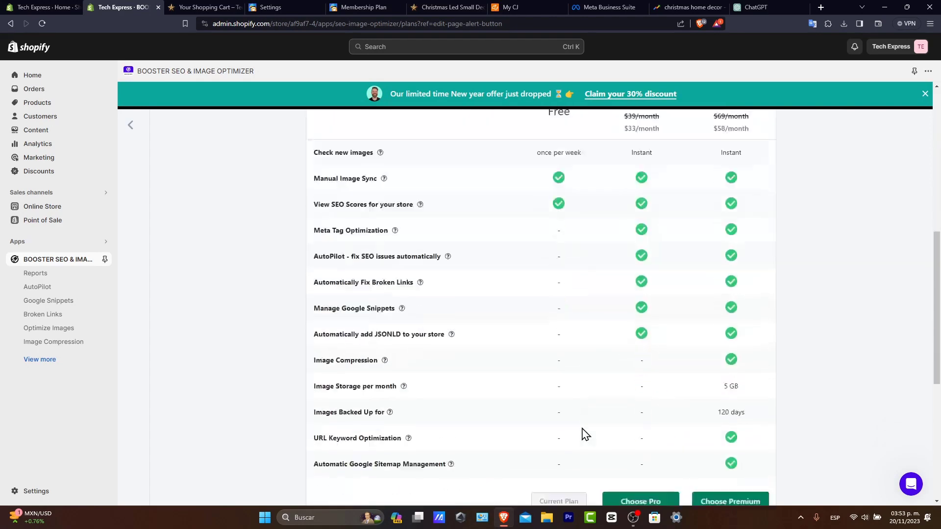
scroll(583, 435, "up", 13)
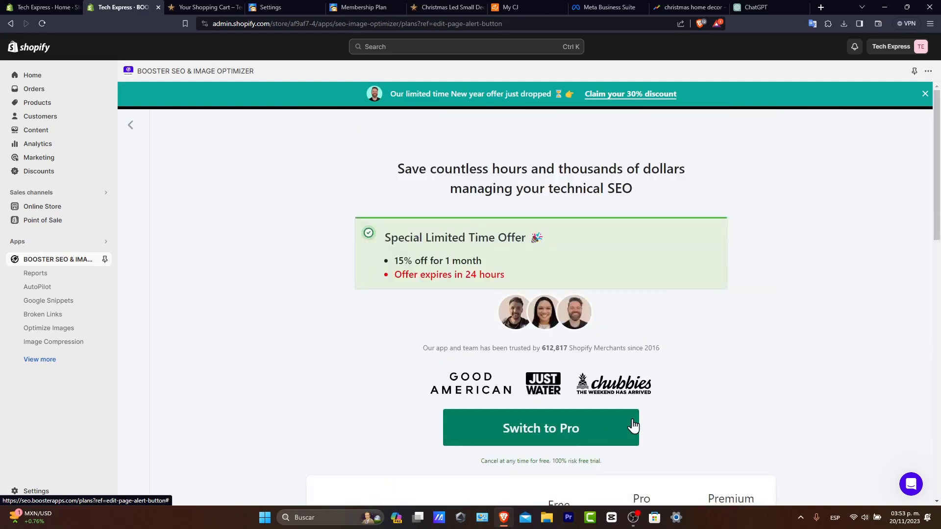
Dismiss the New Year discount banner and leave the plans page for the SEO app's dashboard.
left_click(639, 103)
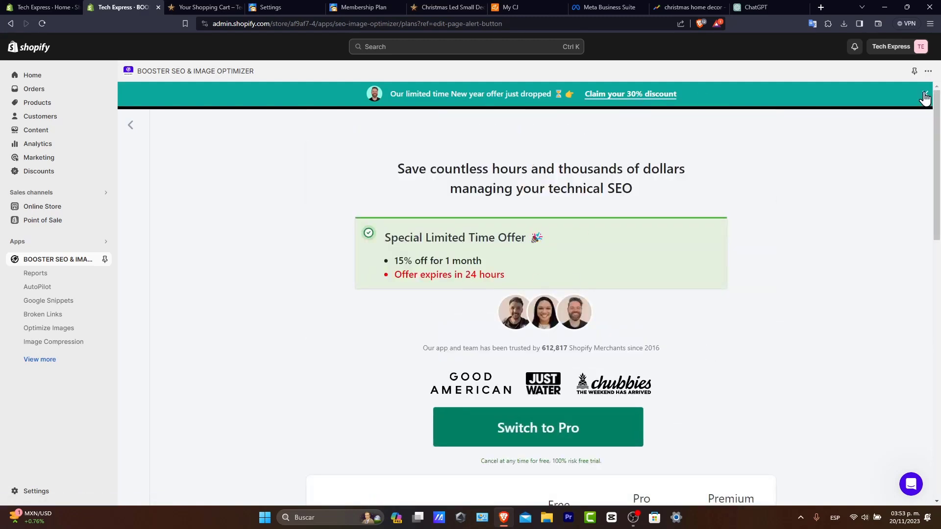
left_click(53, 288)
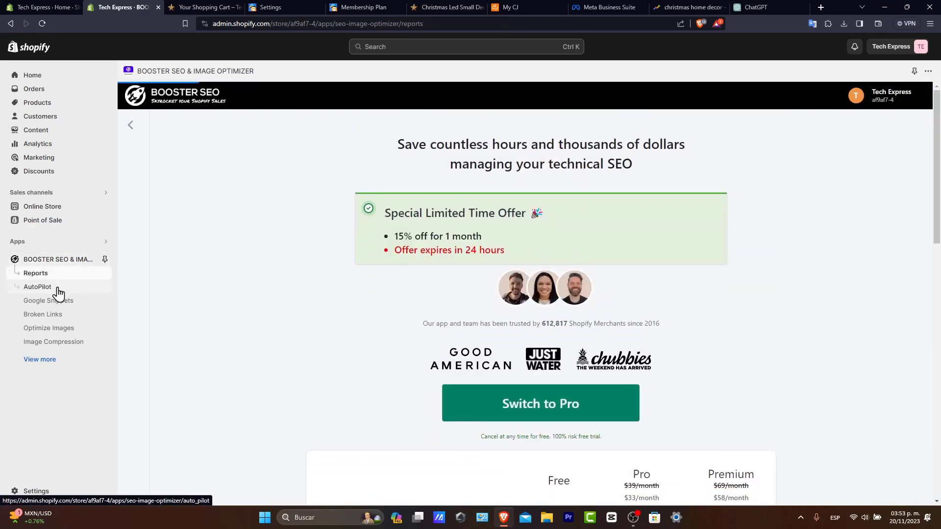
left_click(51, 300)
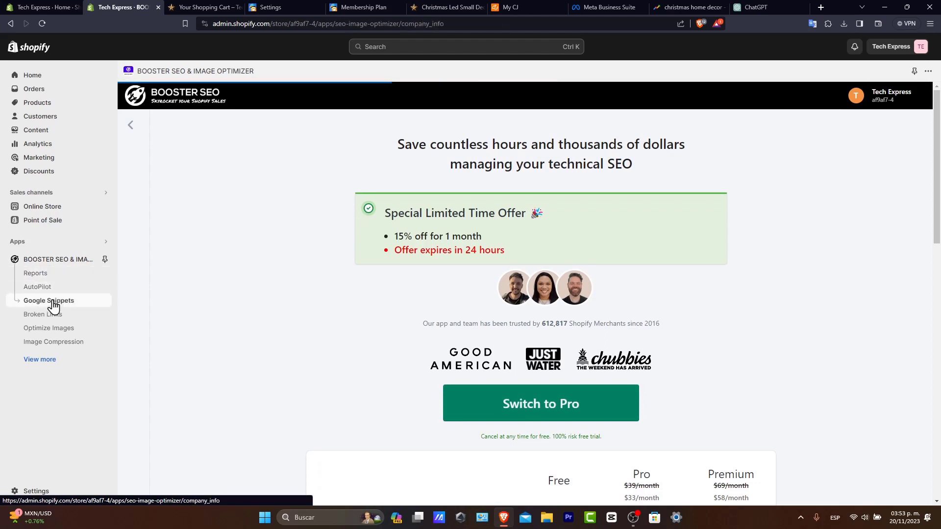
left_click(131, 126)
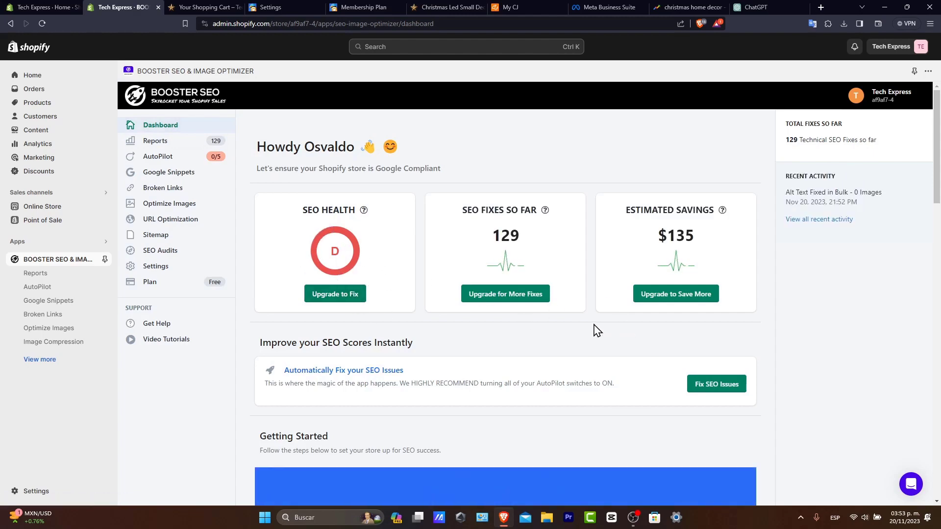
Open the automatic SEO issue fixes from the dashboard, turn on AutoPilot for Image Alt Text and save the change.
scroll(622, 368, "down", 3)
left_click(737, 224)
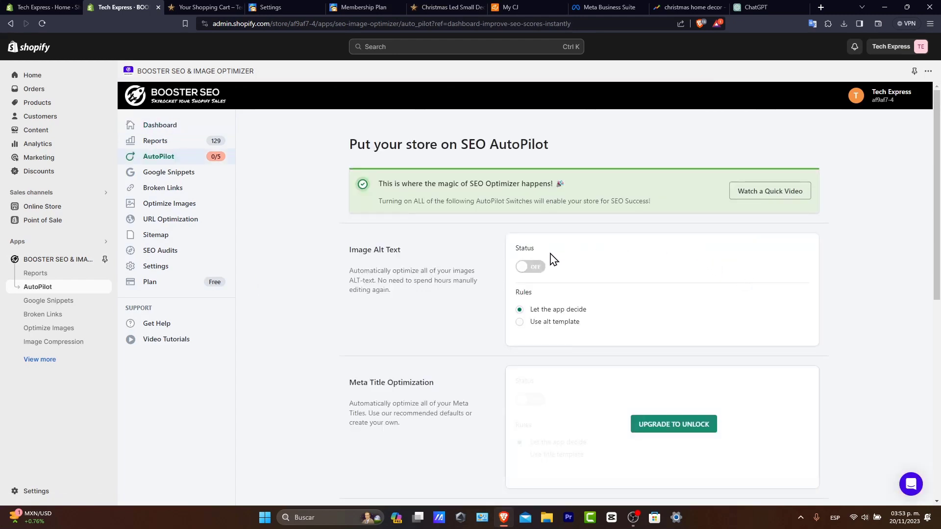
left_click(522, 272)
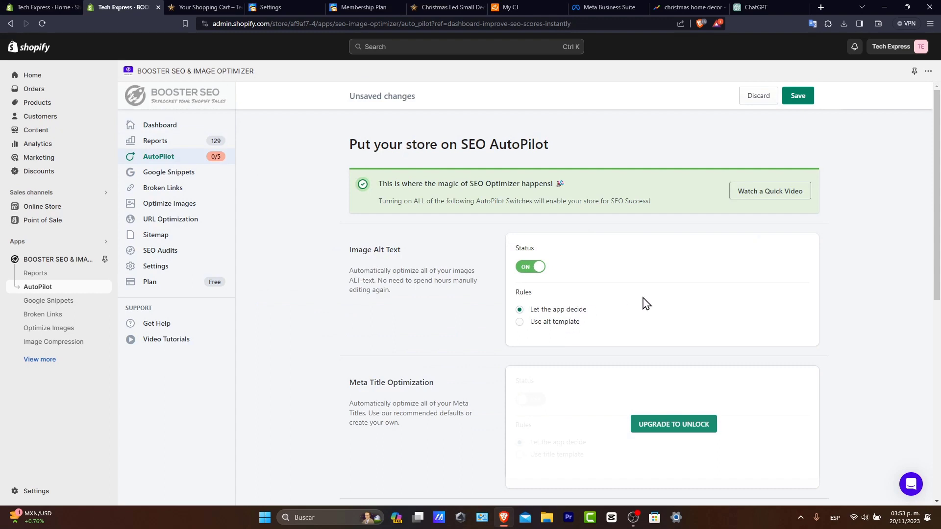
left_click(796, 98)
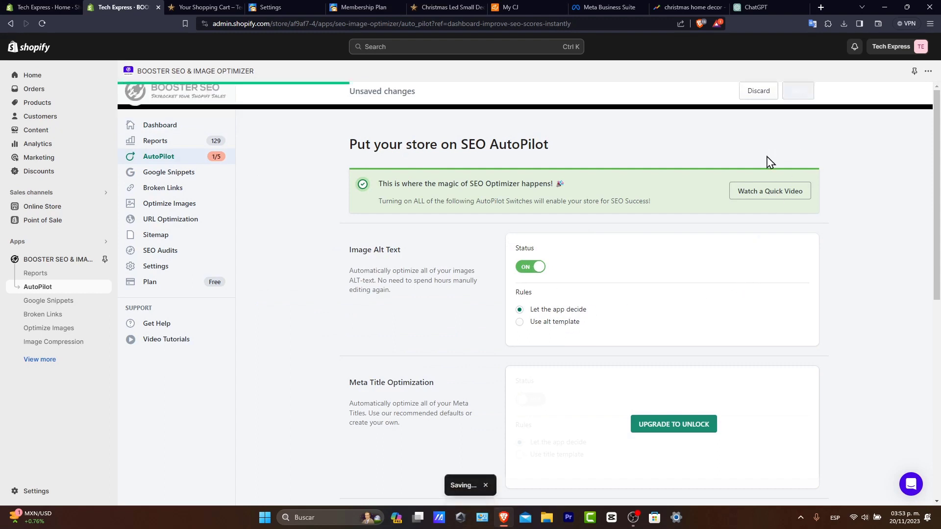